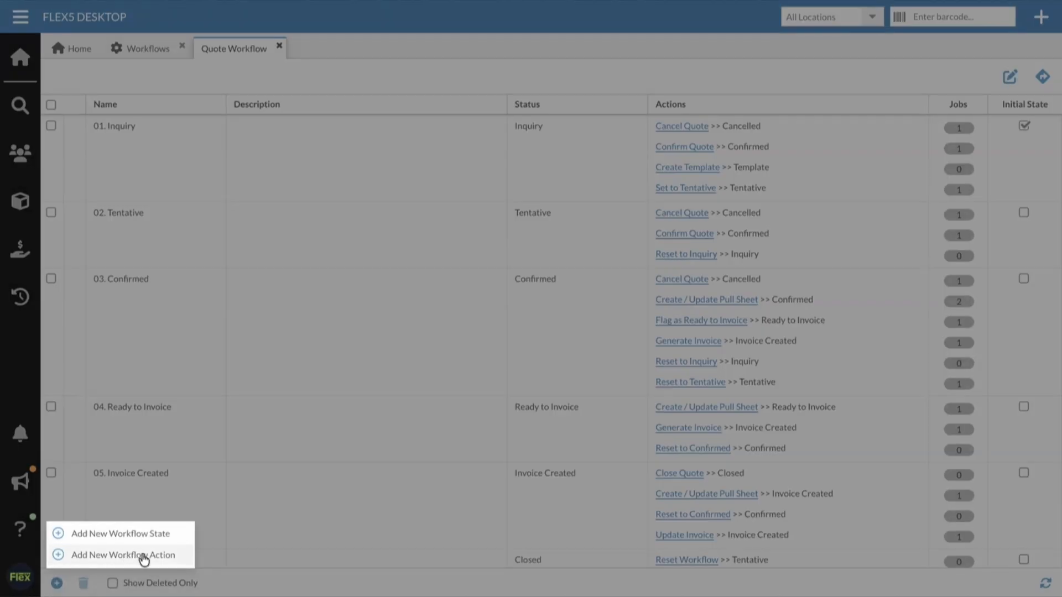
Step: Add a workflow state named "01a. New Status" with its status set to New Status
click(134, 537)
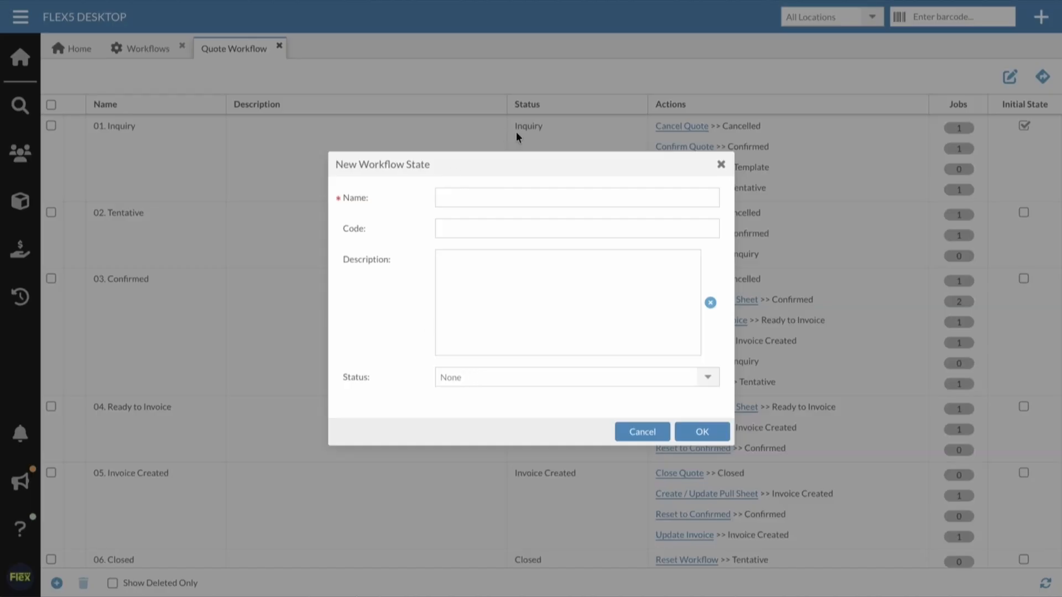
click(480, 193)
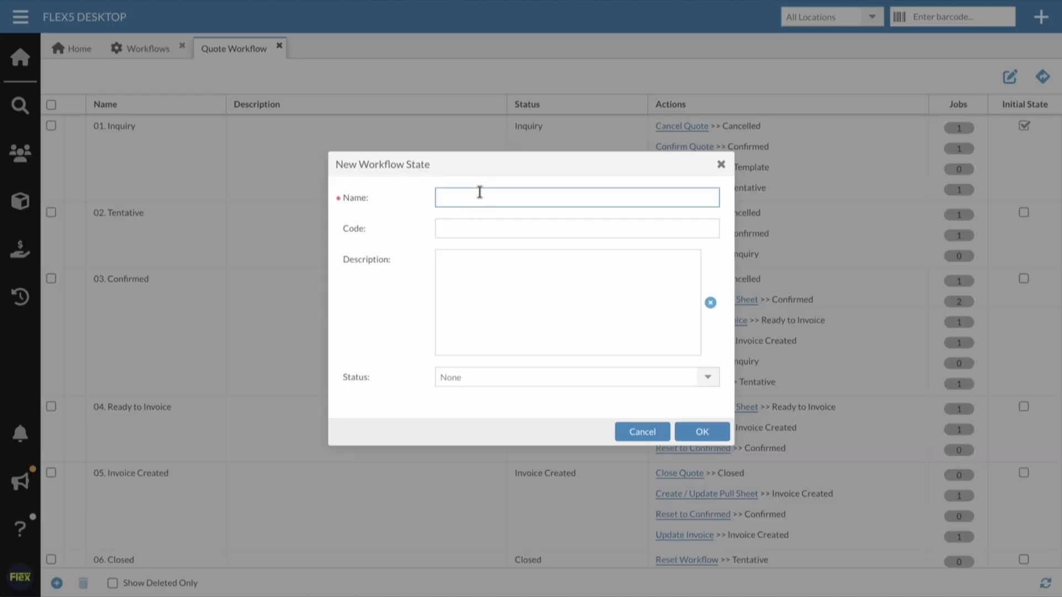
text(New Sta)
text(tus)
text(01a.)
click(709, 378)
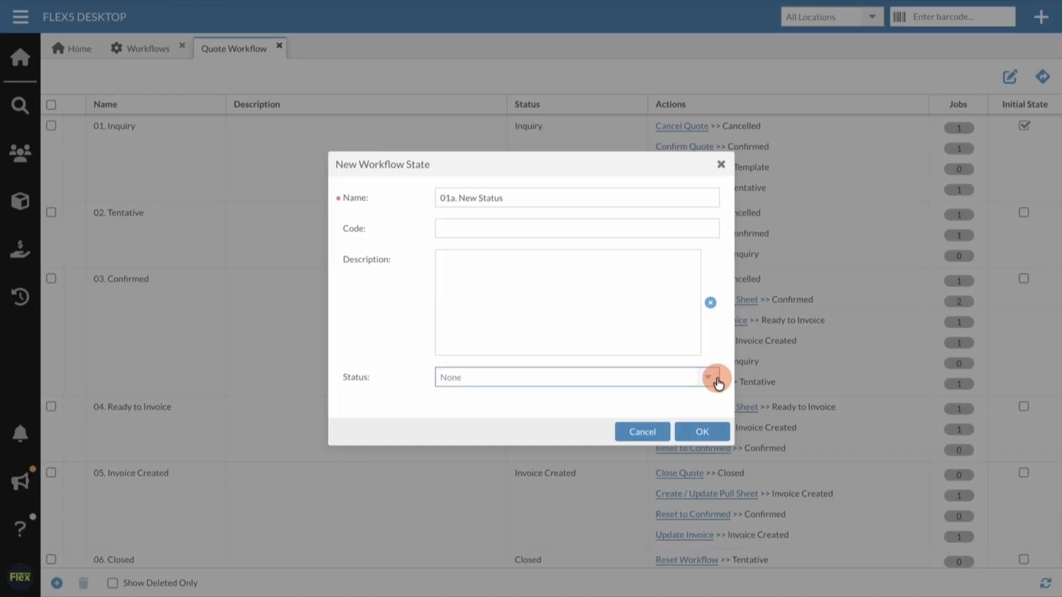
scroll(658, 316, down, 5)
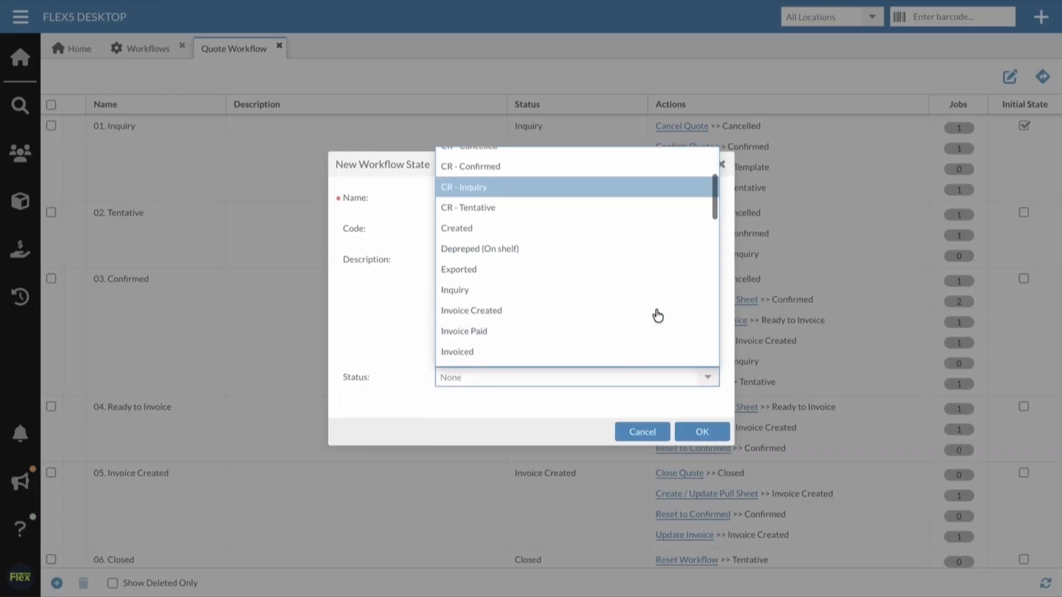
click(630, 289)
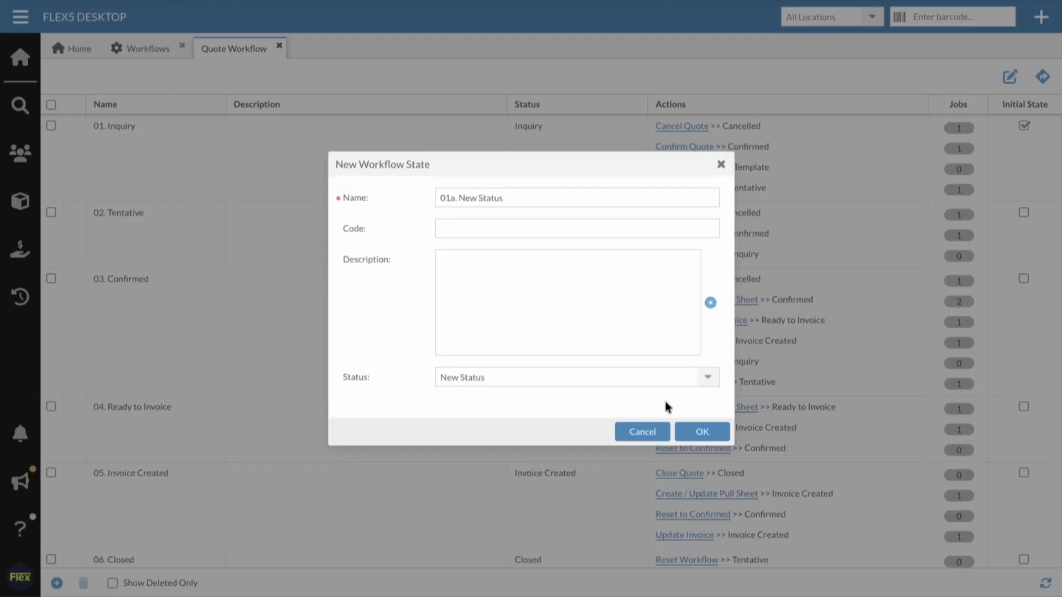
click(691, 432)
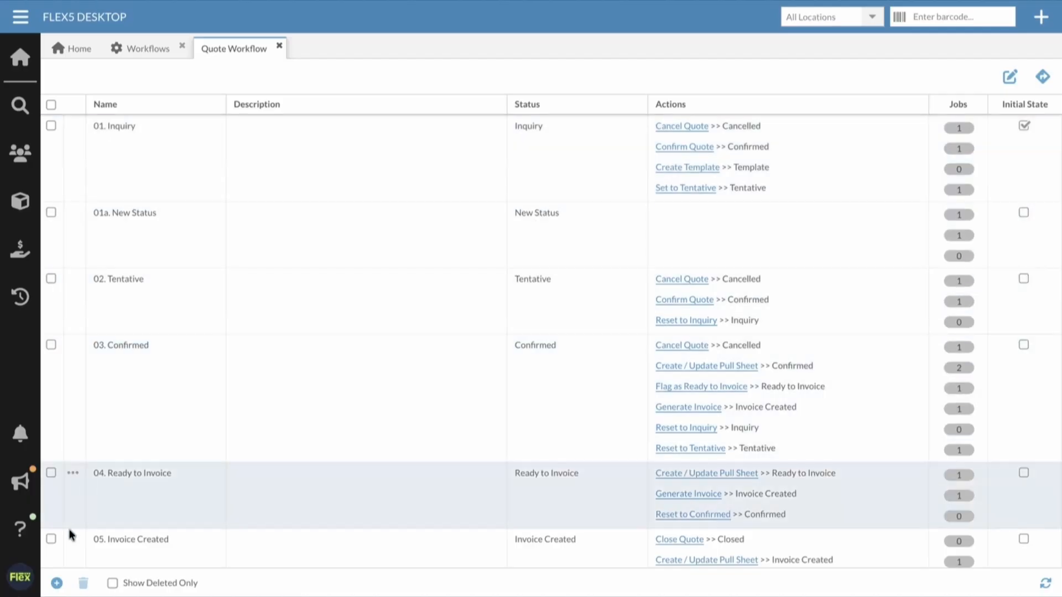
Step: Start a new workflow action named "Move to New Status" with source state 01. Inquiry and target state 01a. New Status
click(56, 583)
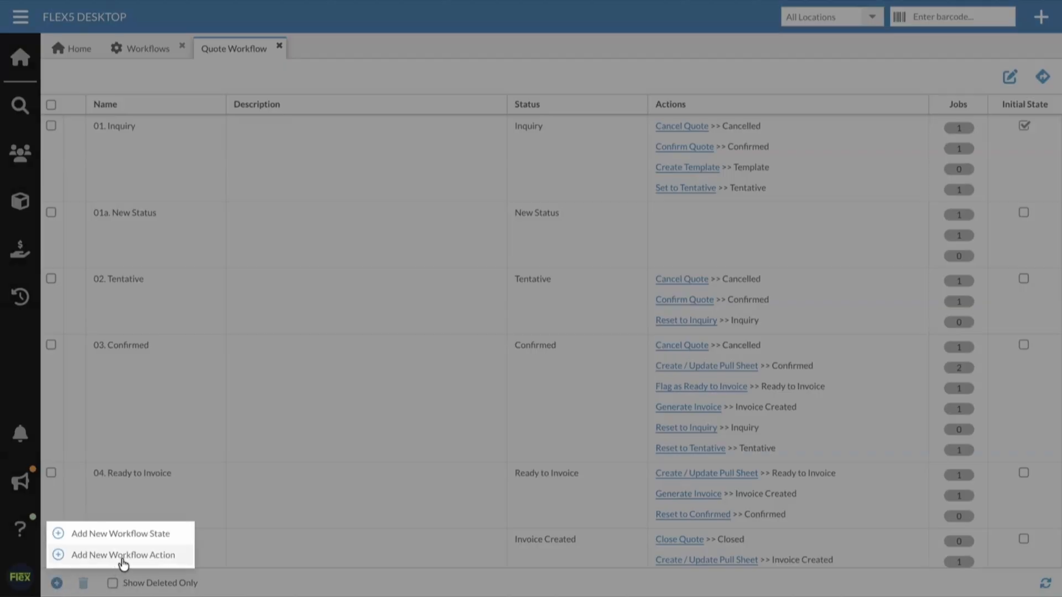
click(158, 556)
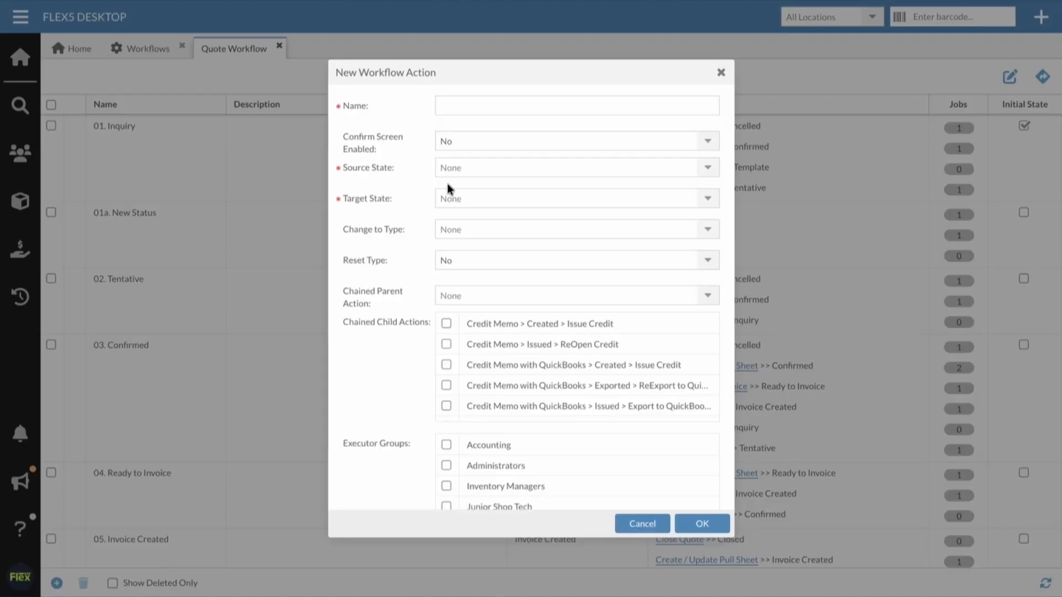
click(492, 106)
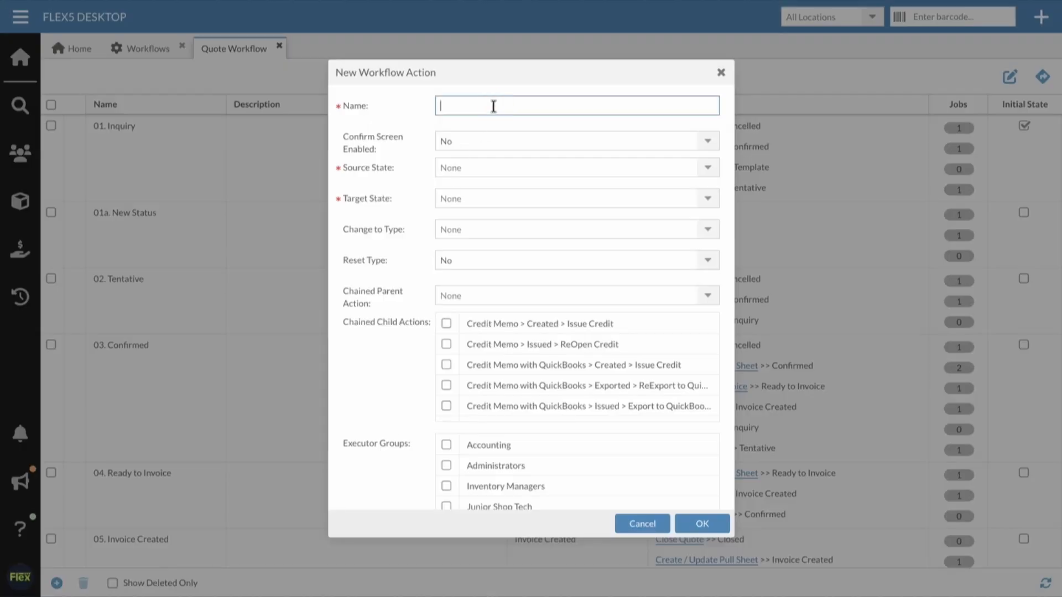
text(Move to New Status)
click(710, 168)
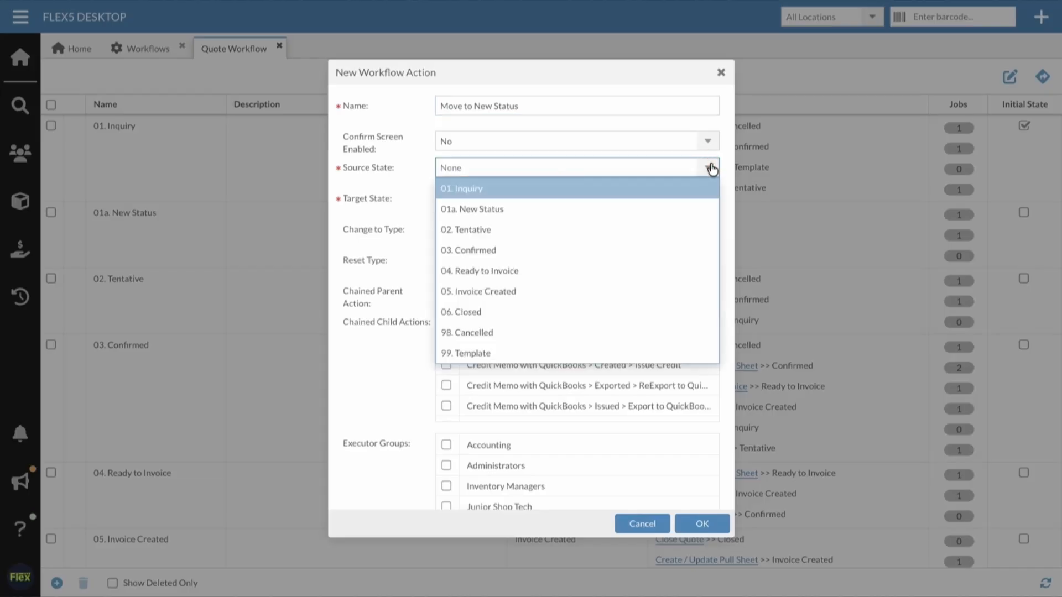
click(478, 190)
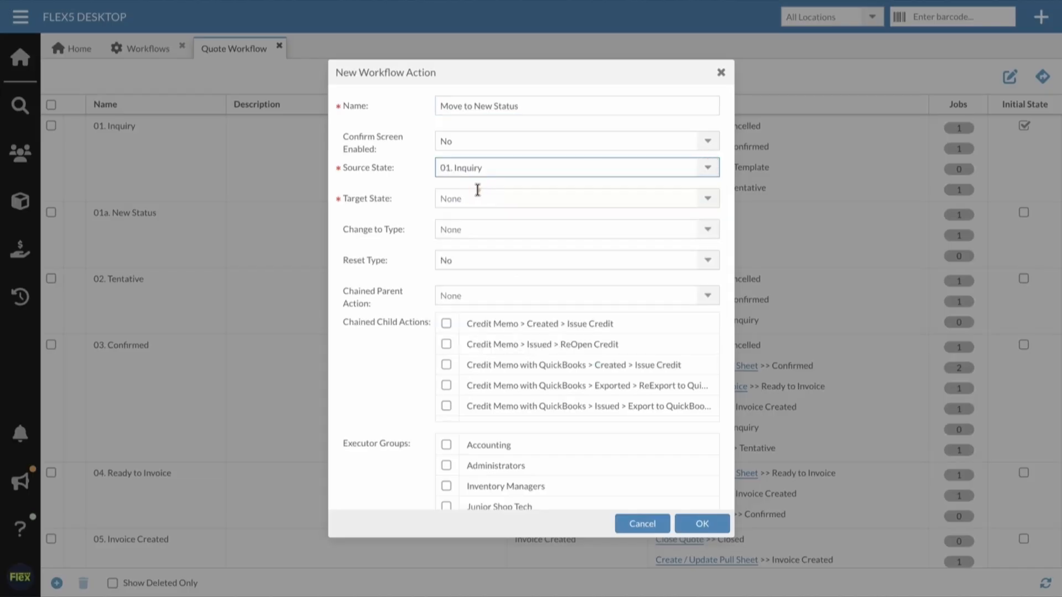
click(707, 201)
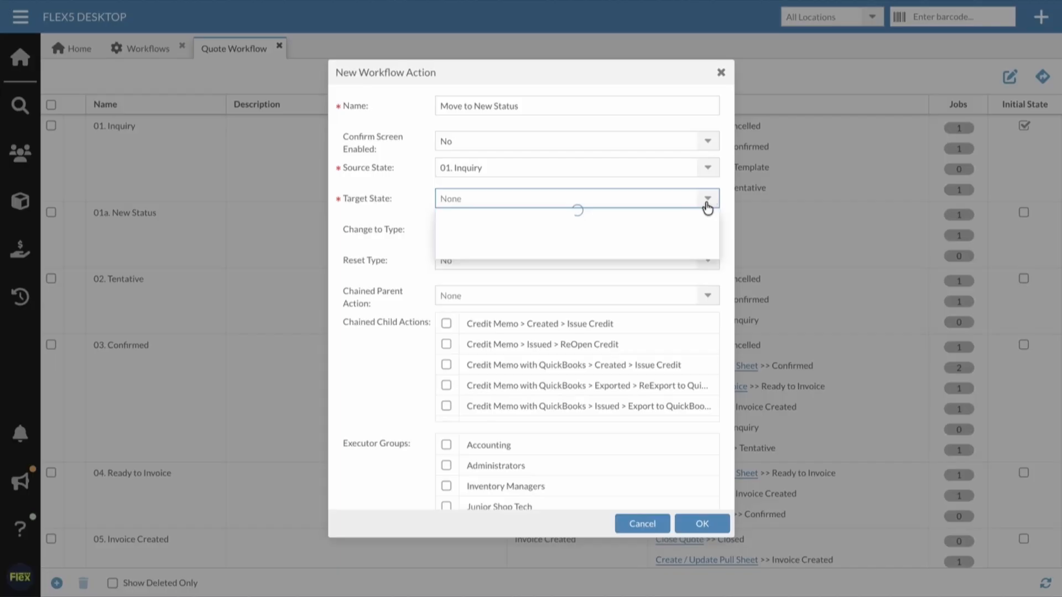
click(672, 232)
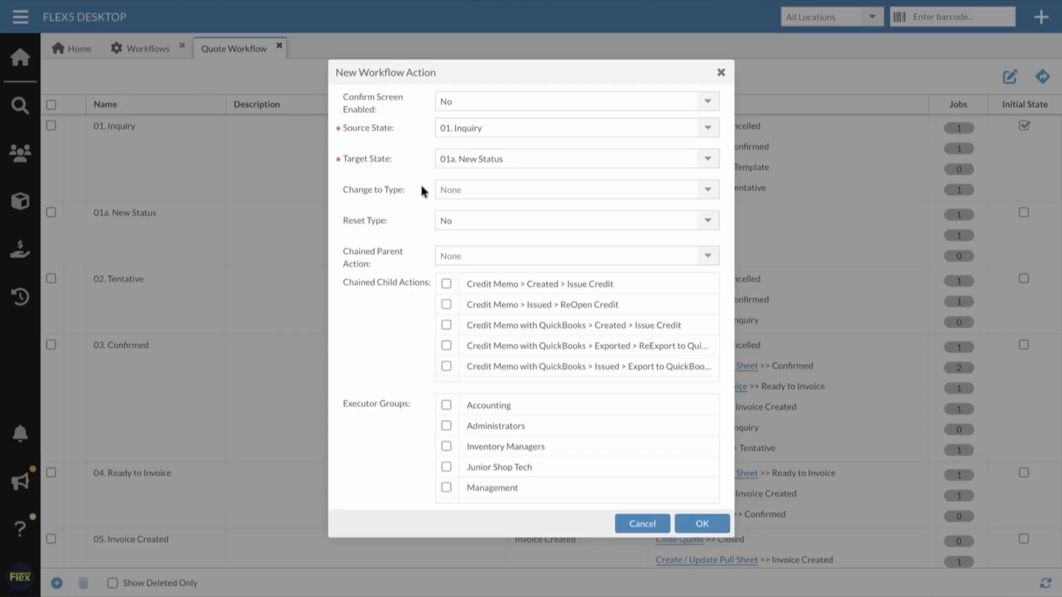
Step: Examine the options available for the new action's Change to Type, Reset Type and Chained Parent Action
click(486, 188)
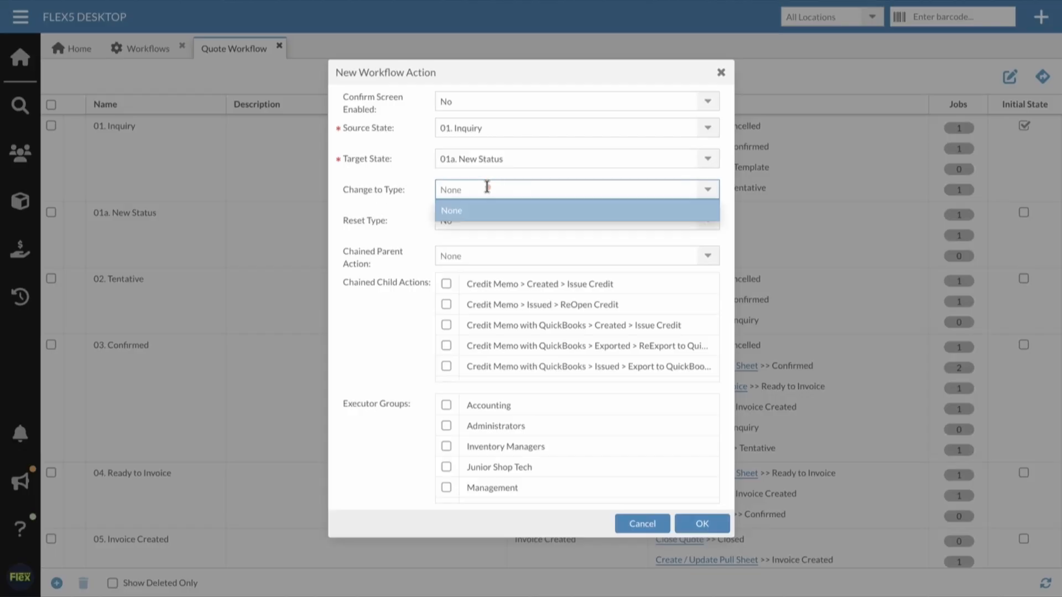
click(365, 221)
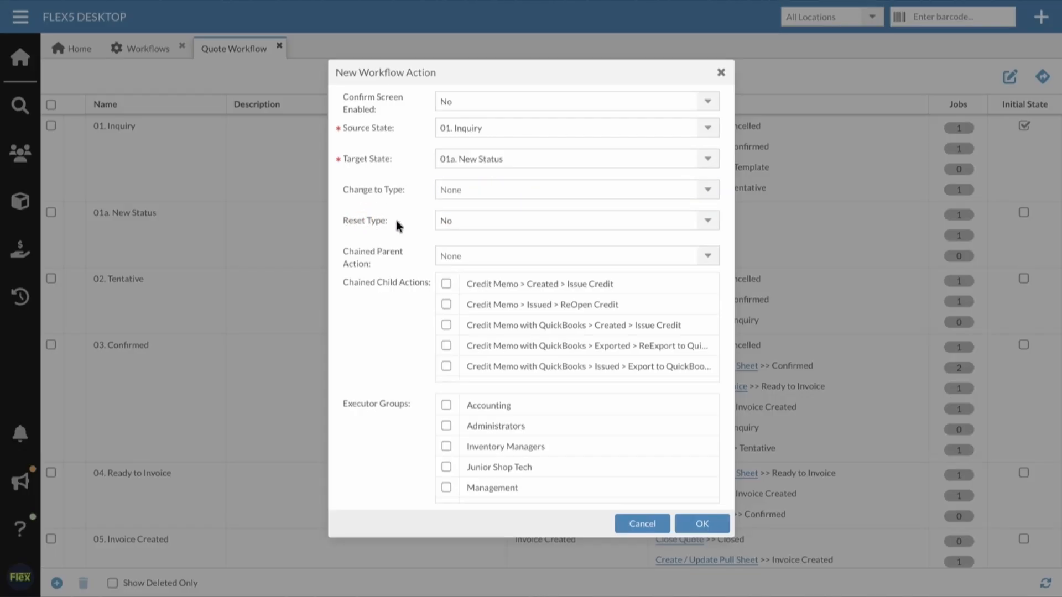
click(497, 221)
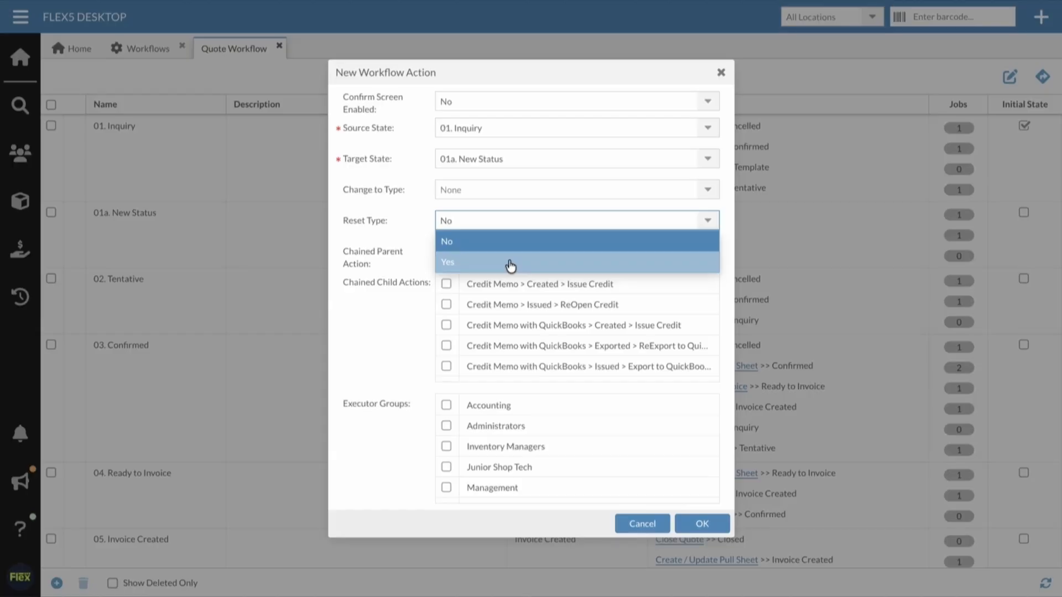
click(401, 221)
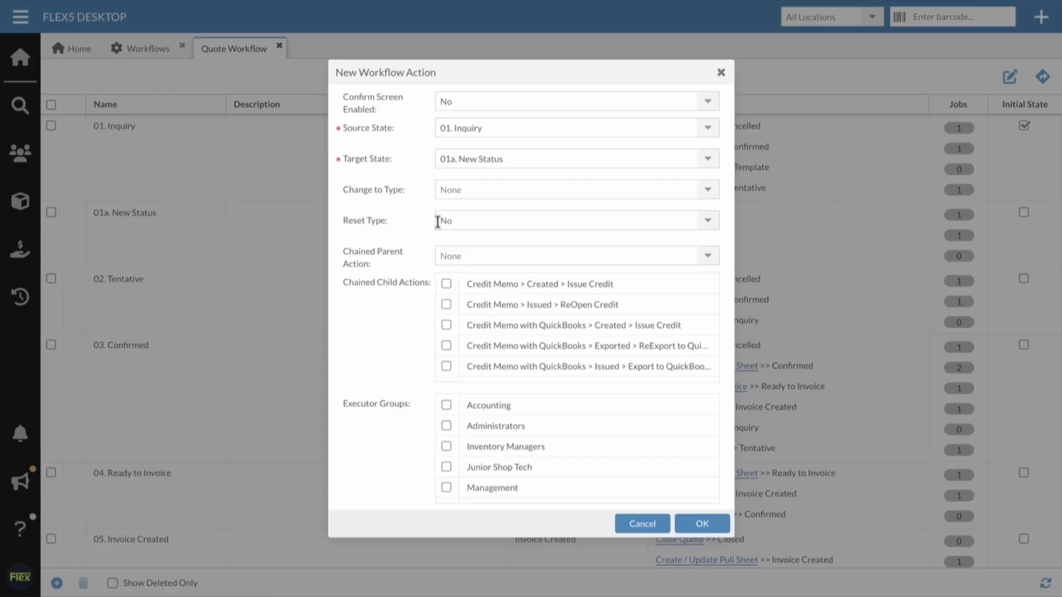
scroll(437, 222, down, 1)
scroll(437, 222, down, 4)
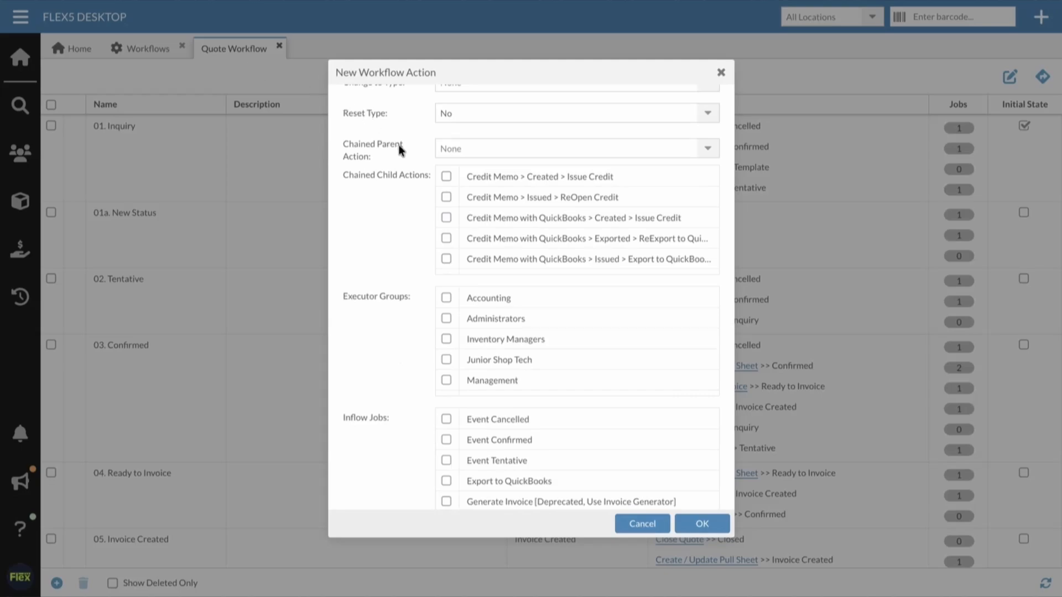
click(442, 148)
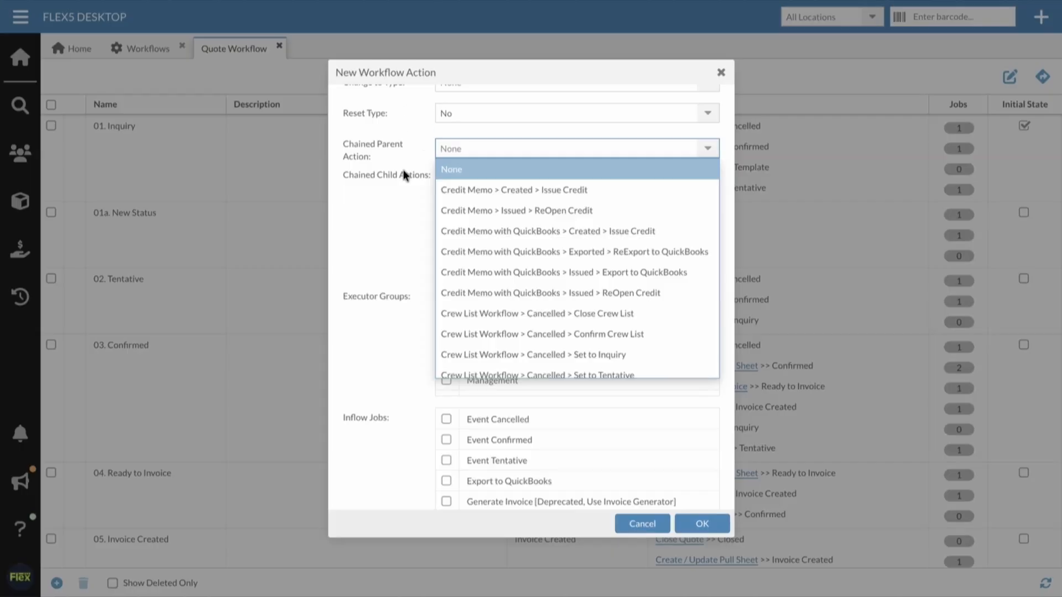
scroll(507, 267, down, 2)
scroll(506, 267, down, 6)
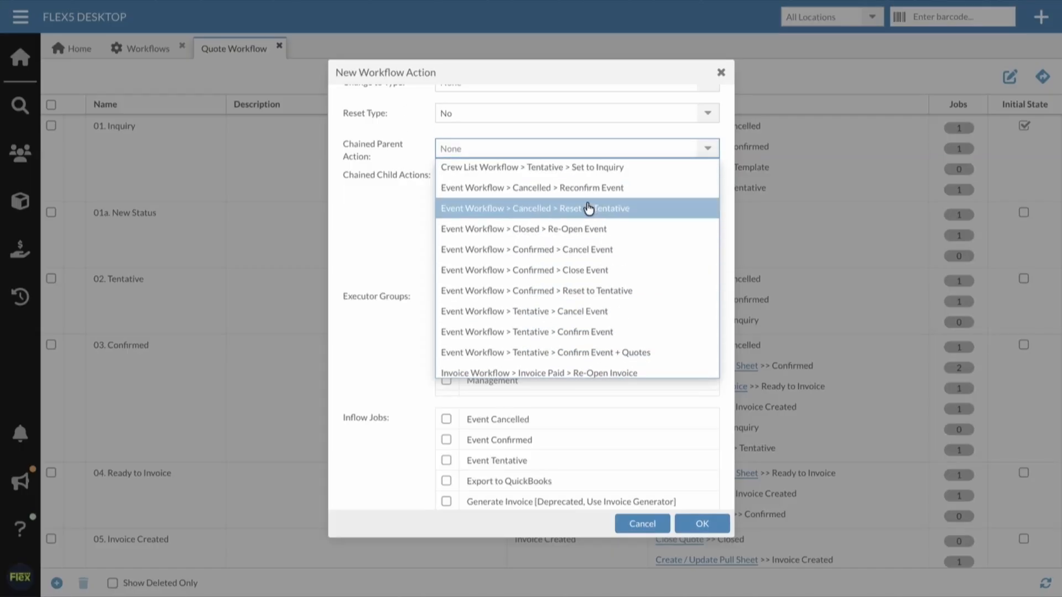
click(403, 231)
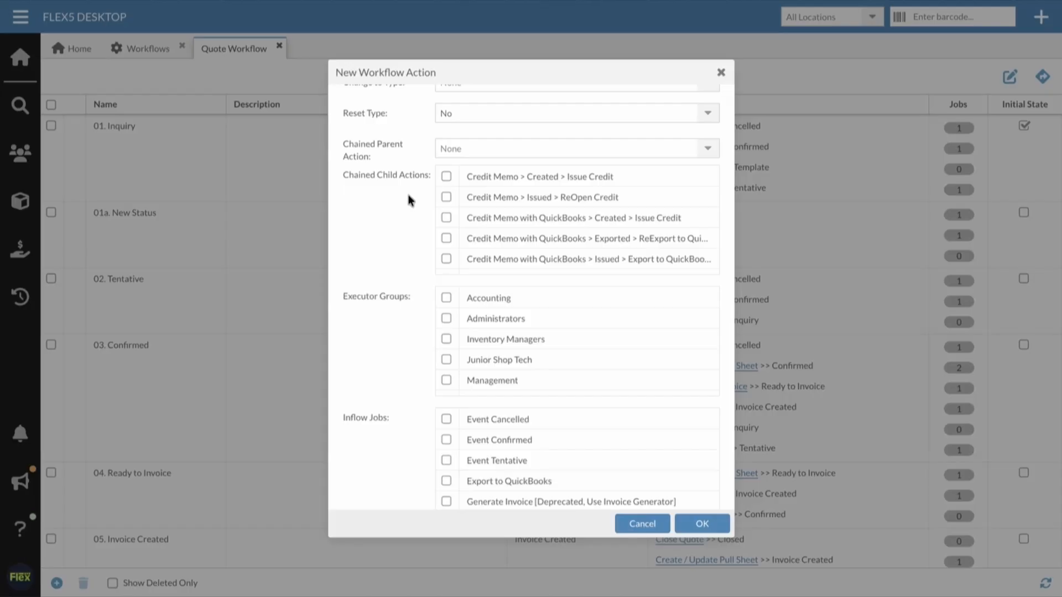
Step: Review the executor groups and the inflow and outflow jobs, and save the new action with none of them selected
scroll(409, 199, down, 3)
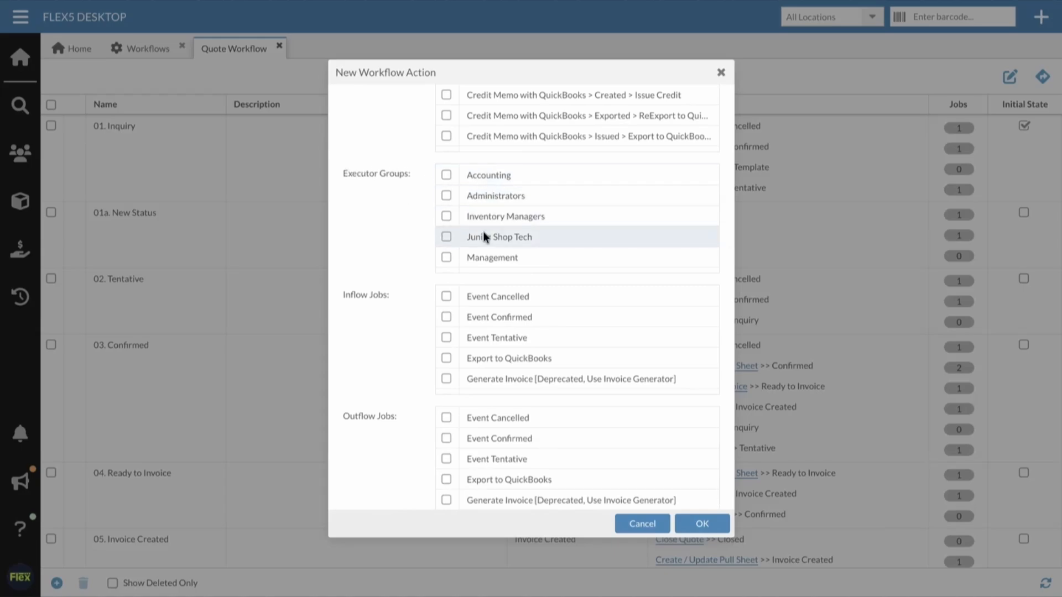
scroll(484, 235, down, 1)
scroll(483, 231, down, 3)
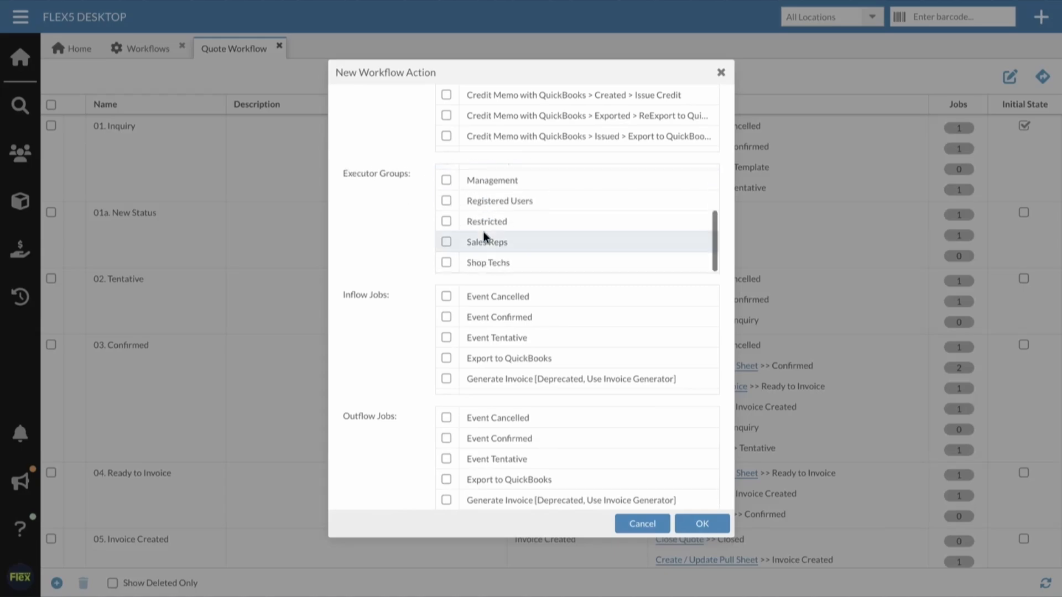
scroll(484, 231, up, 4)
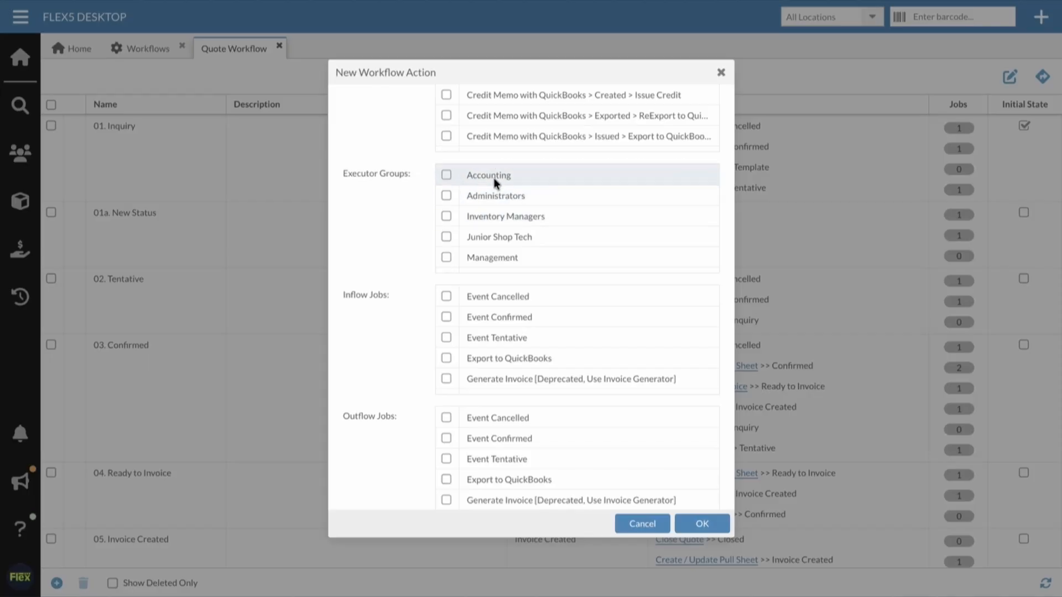
scroll(403, 213, down, 1)
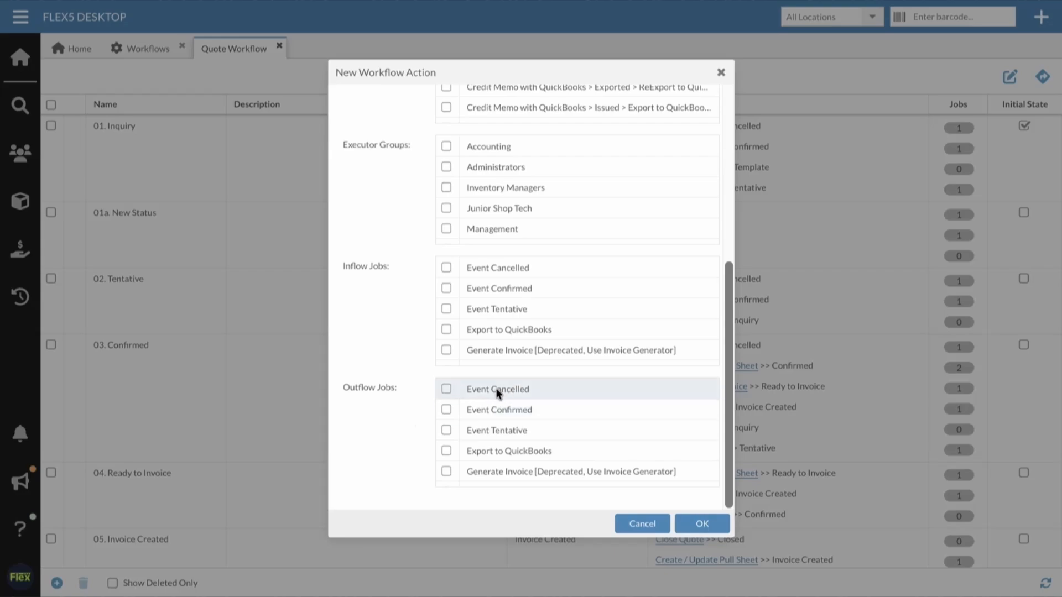
click(706, 523)
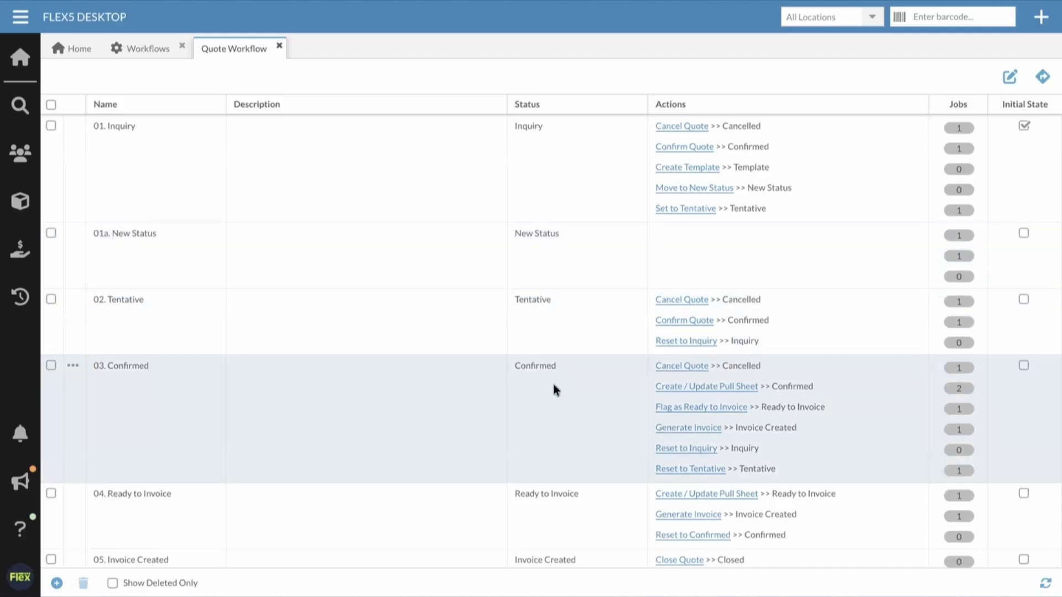
Step: Add a workflow action named "Set to Tentative" with source state 01a. New Status and target state 02. Tentative
click(57, 583)
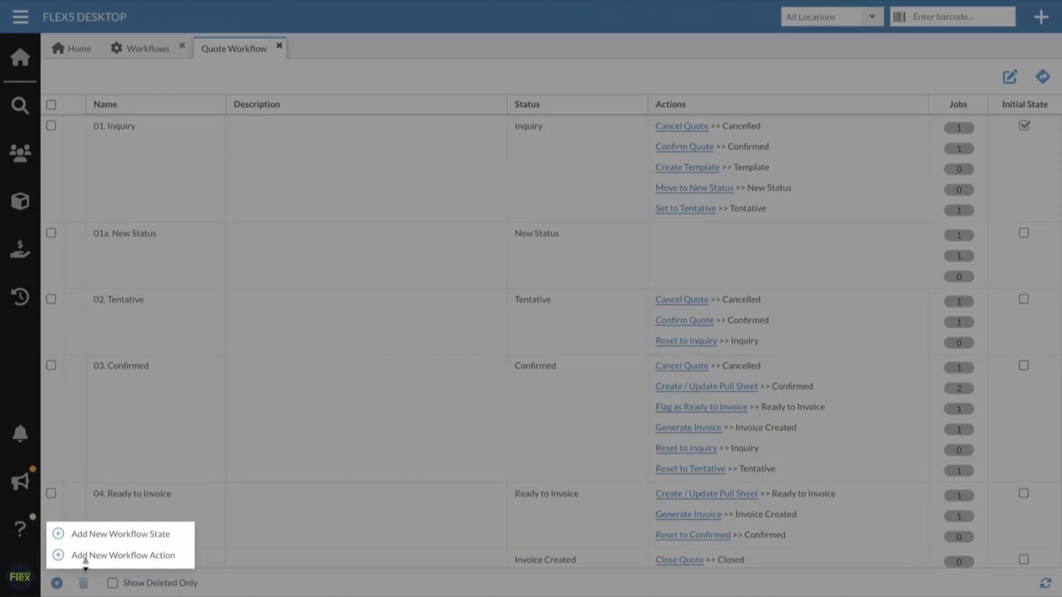
click(85, 557)
click(496, 105)
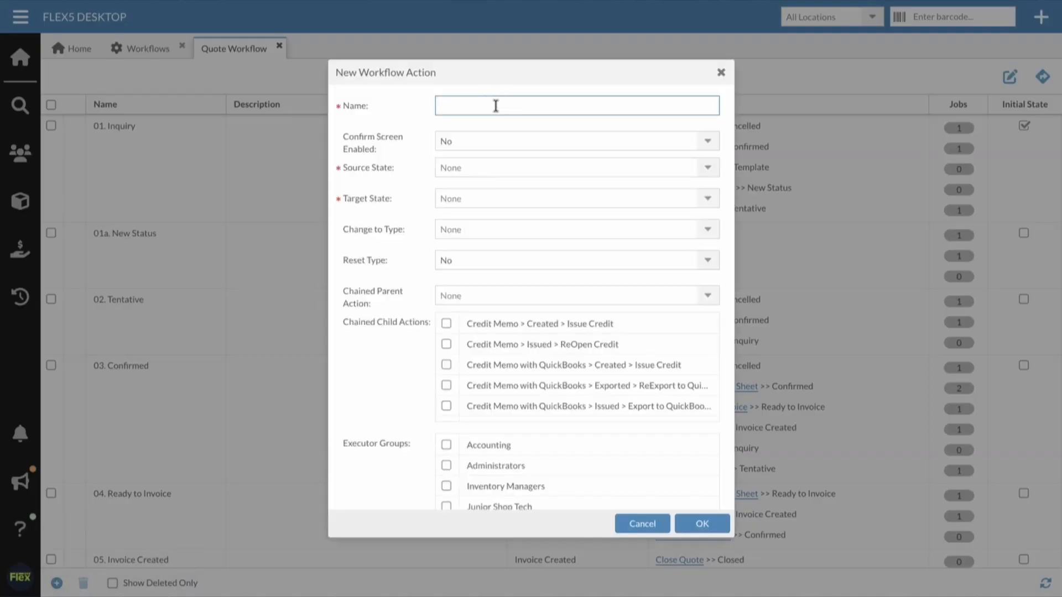
text(Set to Tentative)
click(459, 167)
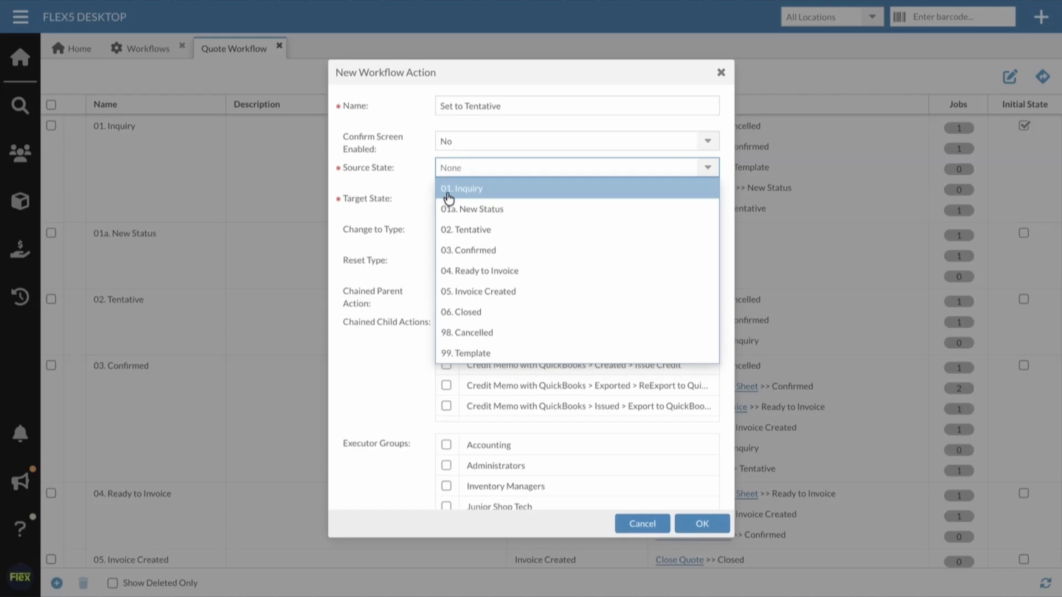
click(459, 209)
click(466, 200)
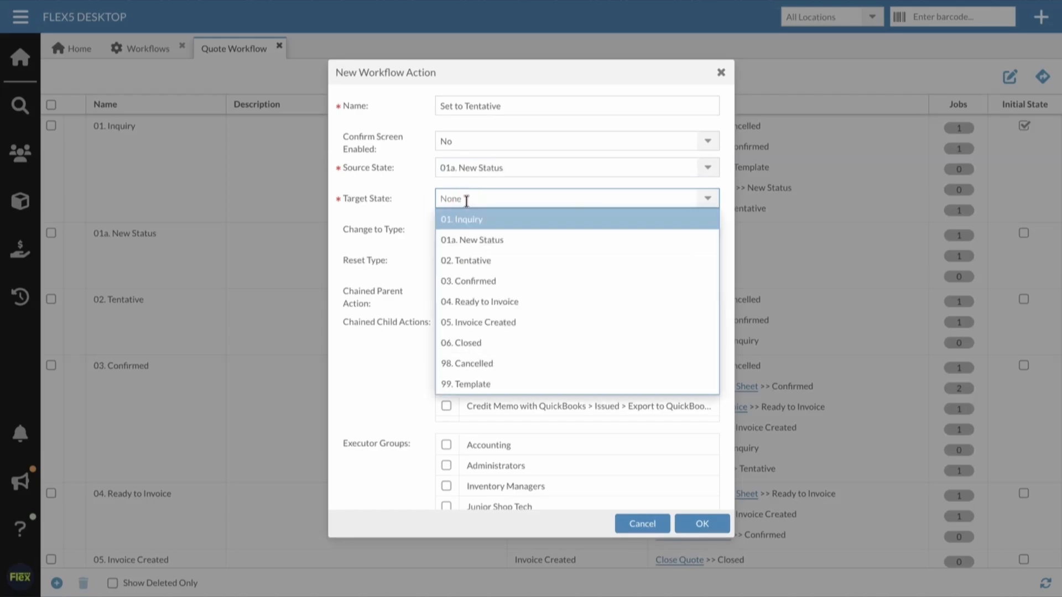
click(467, 261)
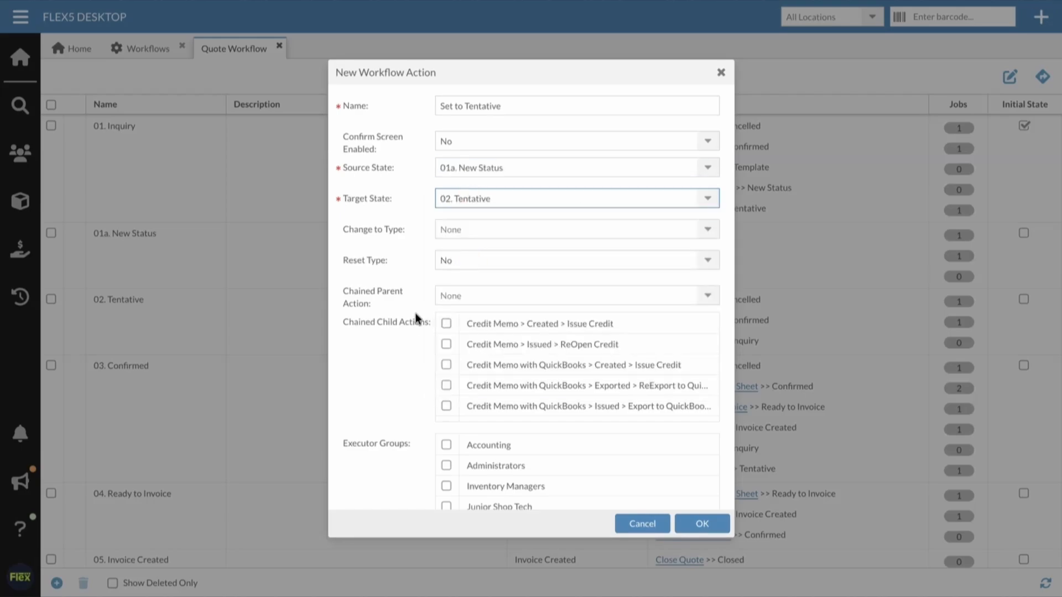
scroll(414, 354, down, 5)
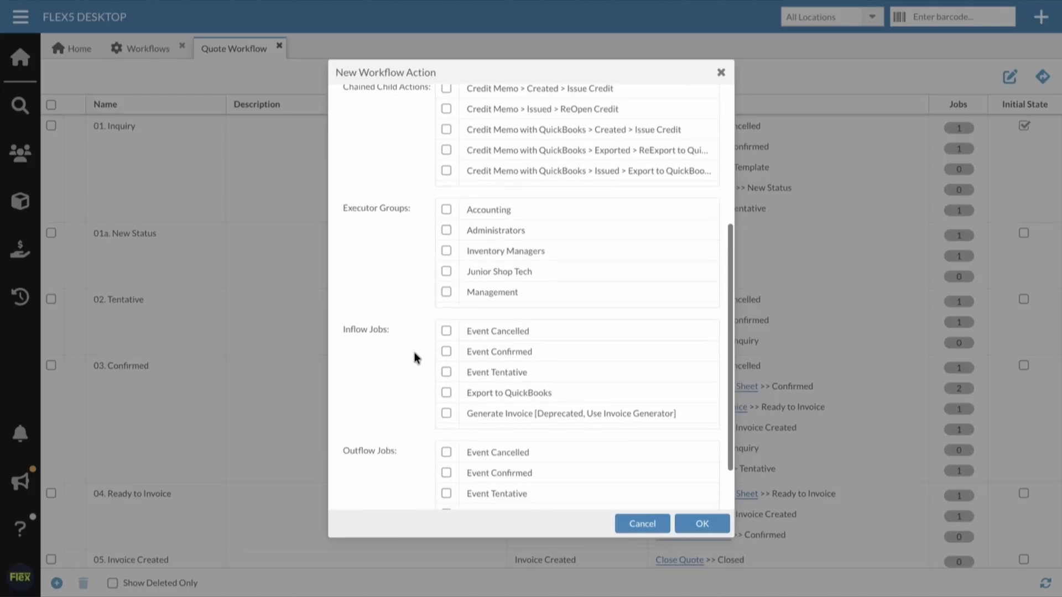
scroll(413, 354, down, 2)
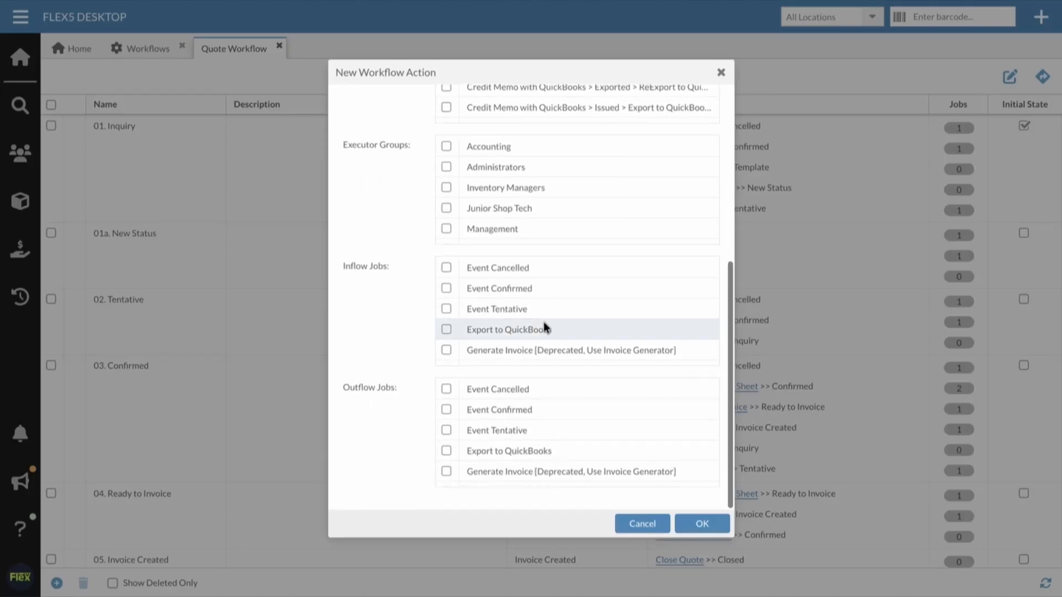
click(702, 524)
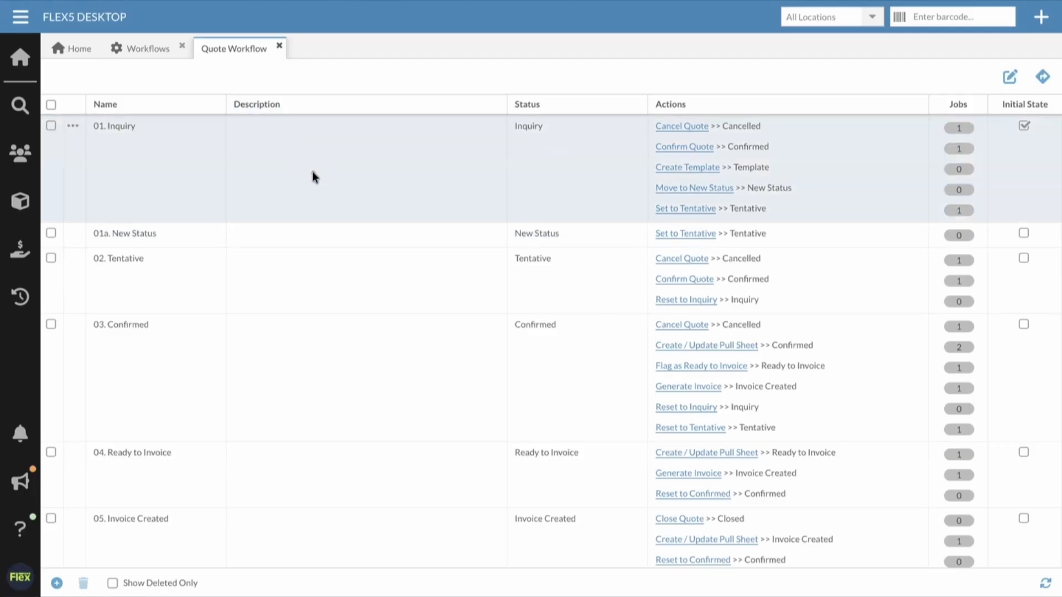
Step: Review the general settings, inflow actions and outflow actions of the 01. Inquiry state, and close the open workflow pages
double_click(312, 177)
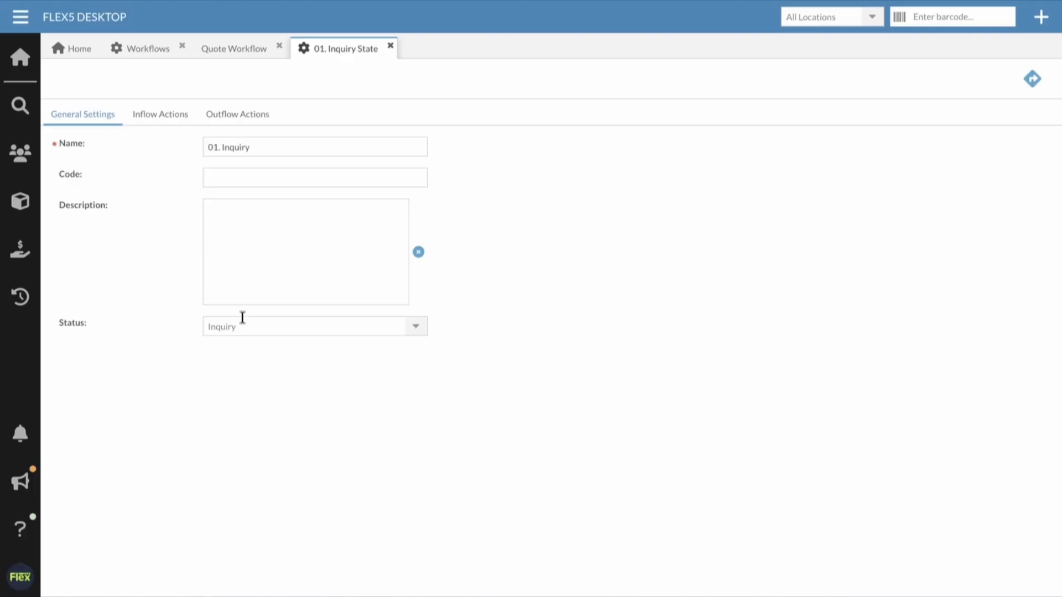
click(282, 248)
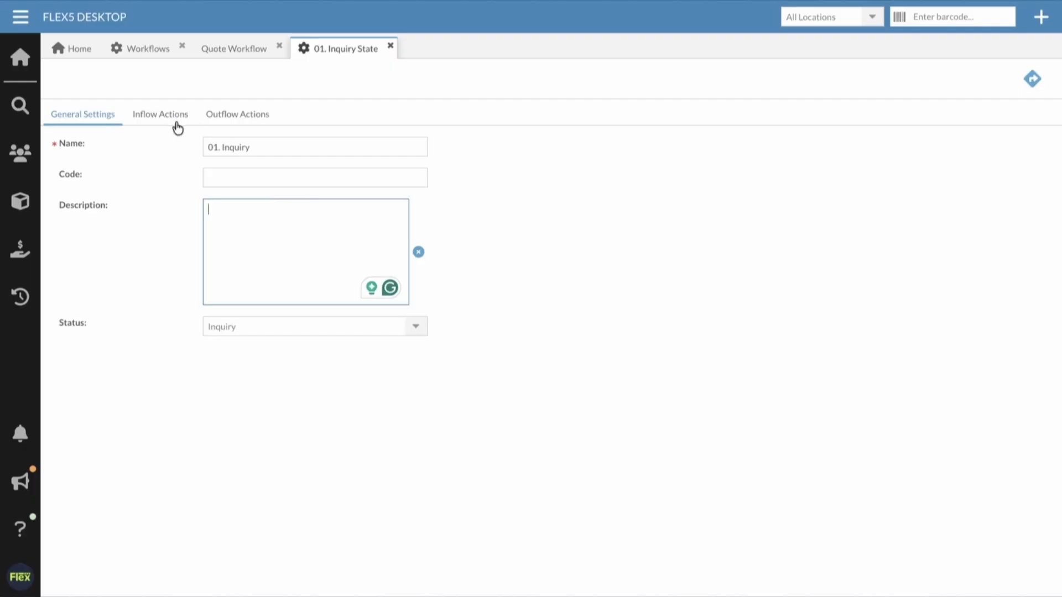
click(154, 119)
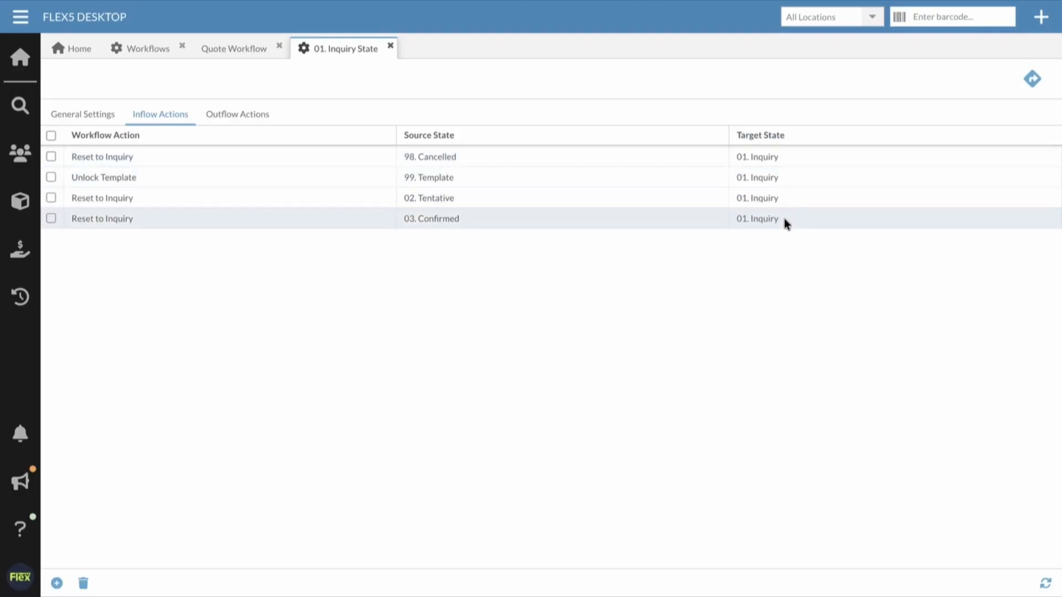
click(251, 115)
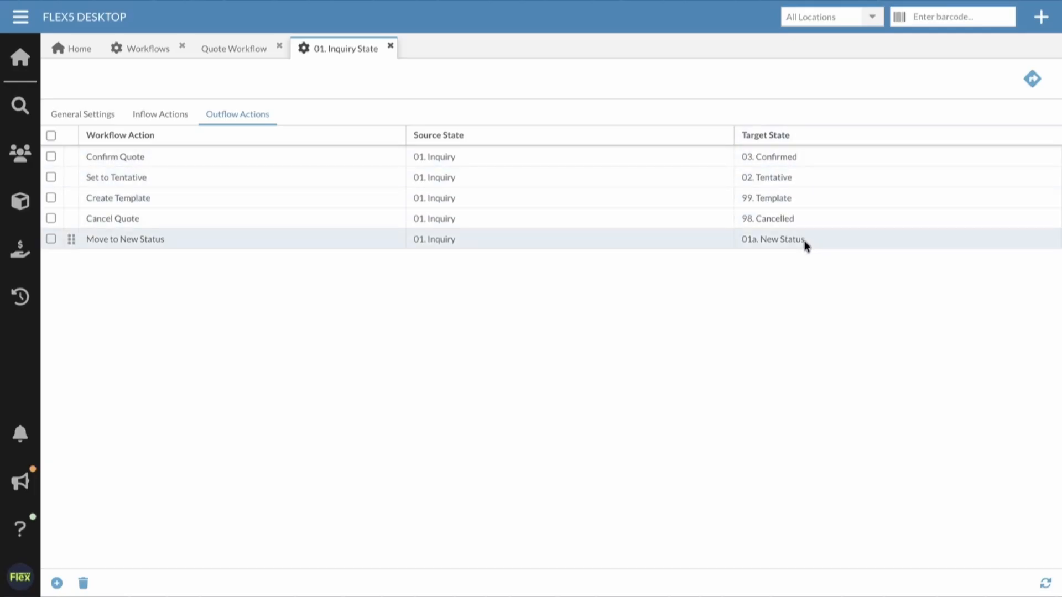
click(51, 239)
click(392, 47)
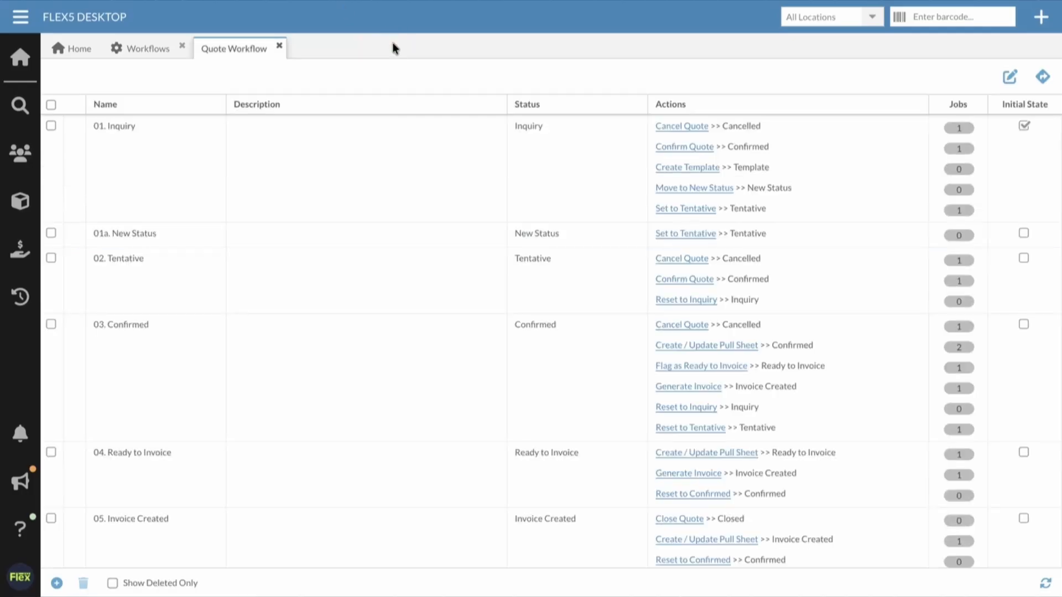
click(281, 47)
click(182, 45)
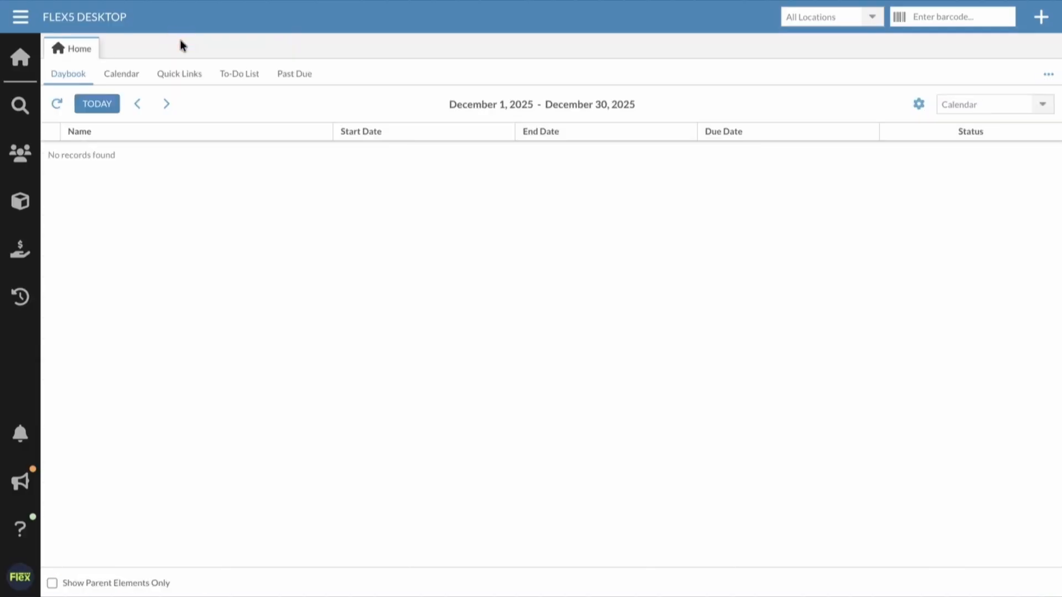
Step: Create a quote named "Workflow Demo" with prep date 12/02/2025 and return date 12/03/2025, and display its available workflow actions
click(1041, 16)
click(977, 161)
text(Workflow Demo)
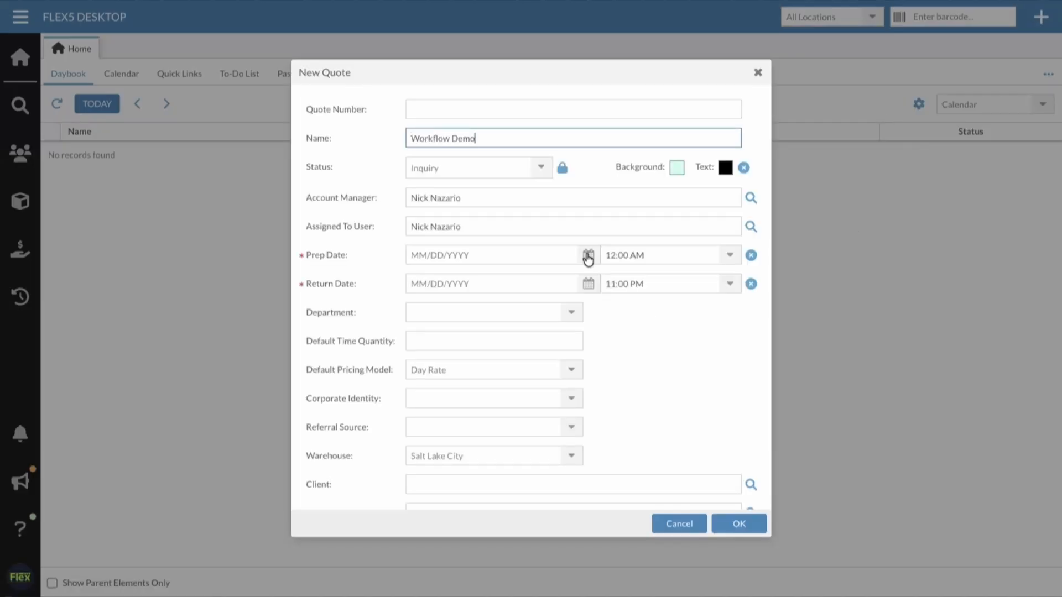
click(588, 255)
click(485, 326)
click(588, 283)
click(520, 354)
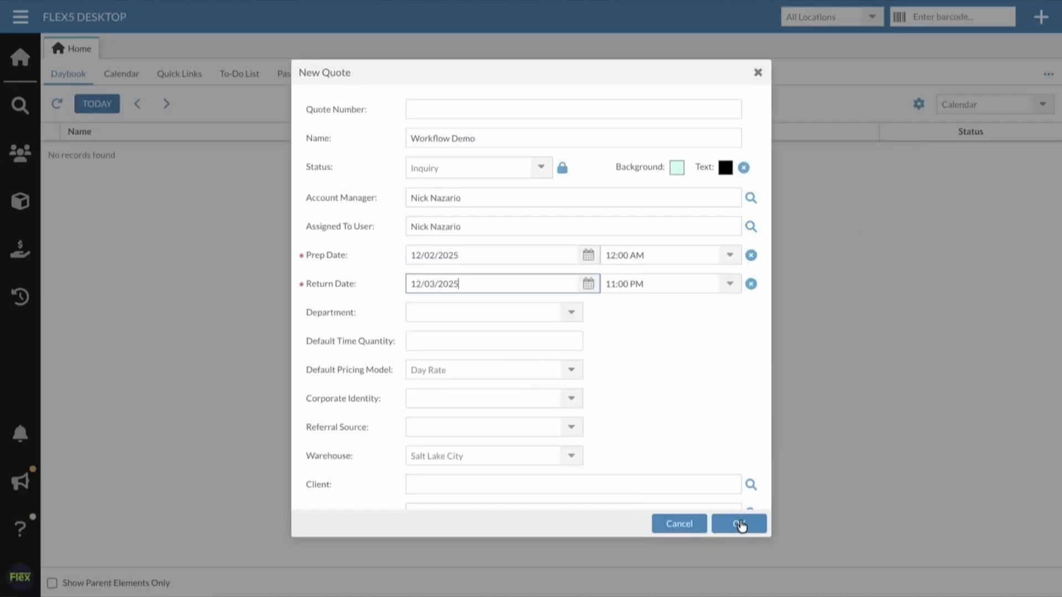
click(738, 523)
drag(215, 77, 252, 78)
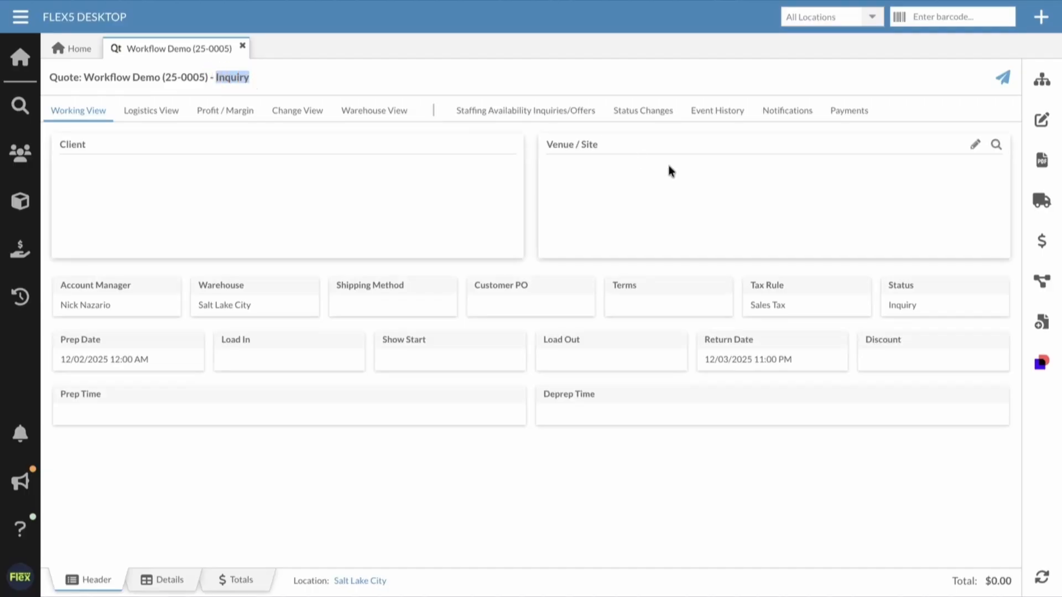
click(1045, 282)
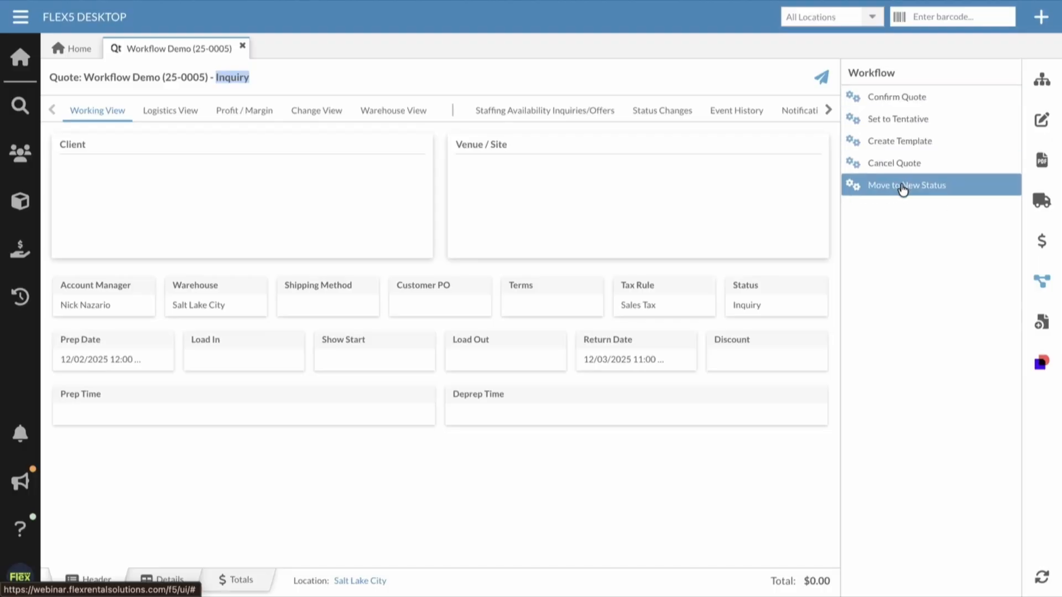
Step: Reorder the outflow actions of the Quote Workflow's 01. Inquiry state so that "Move to New Status" comes first
key(super+k)
text(w)
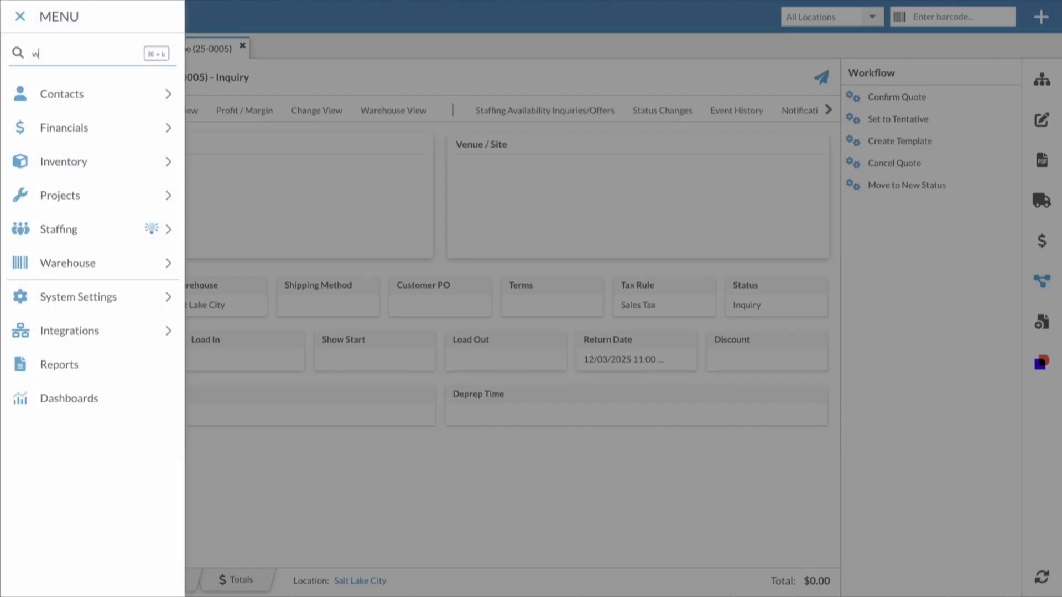
text(orkf)
key(Return)
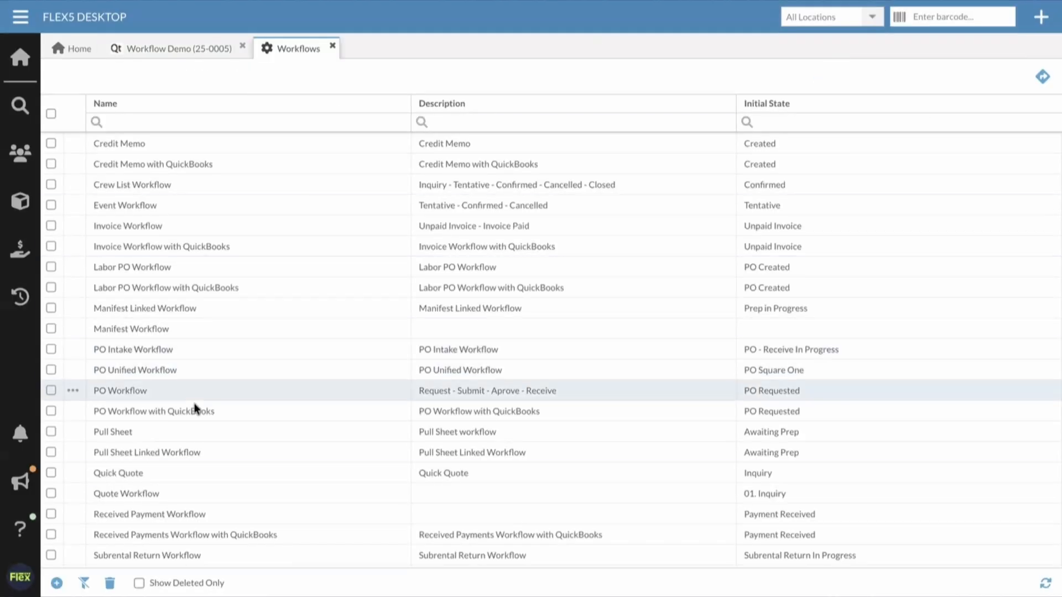
click(144, 497)
click(217, 167)
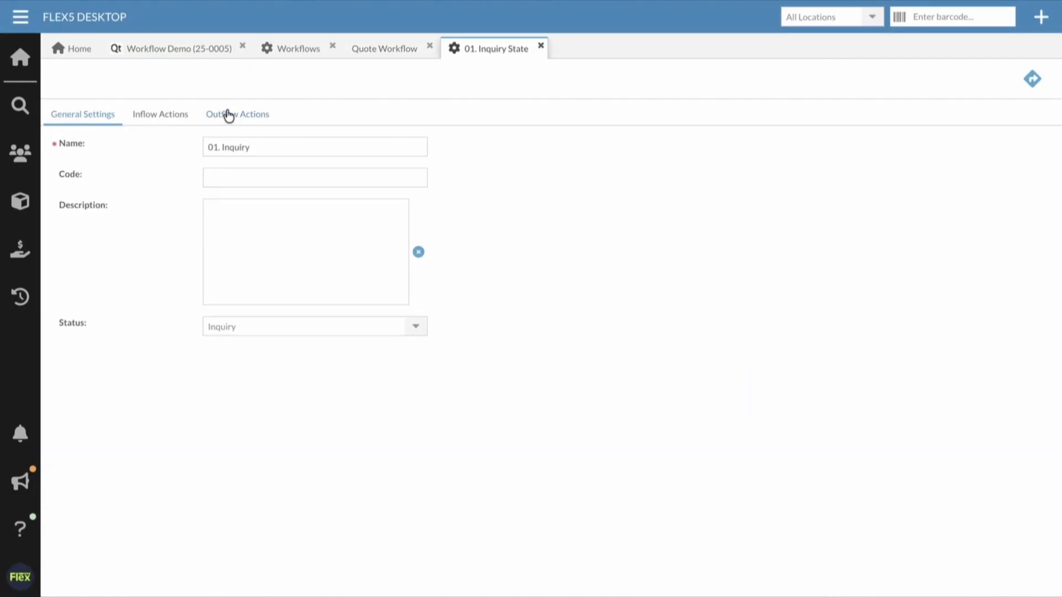
click(229, 115)
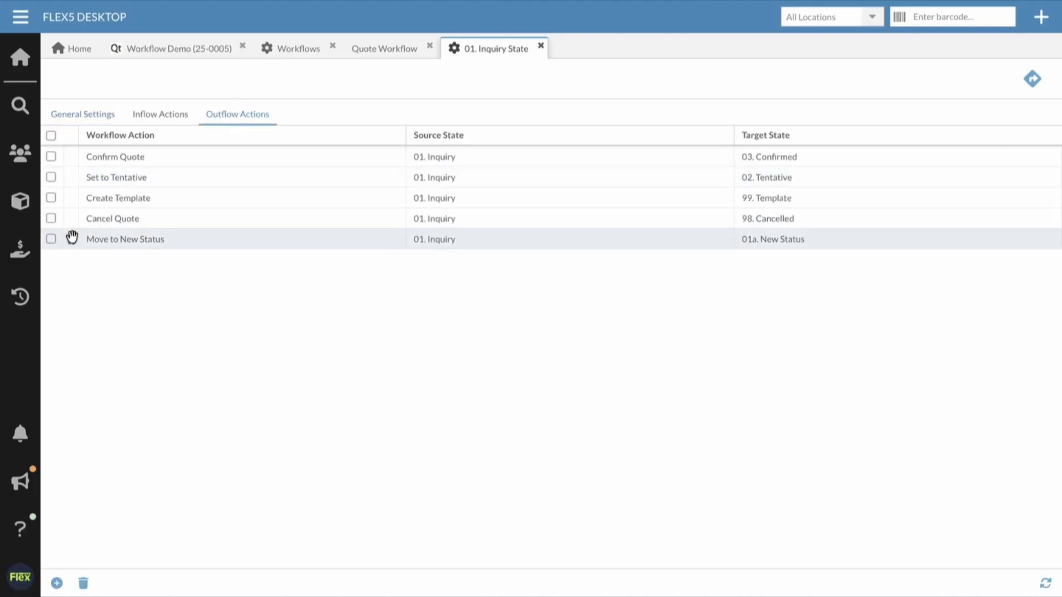
drag(72, 238, 72, 157)
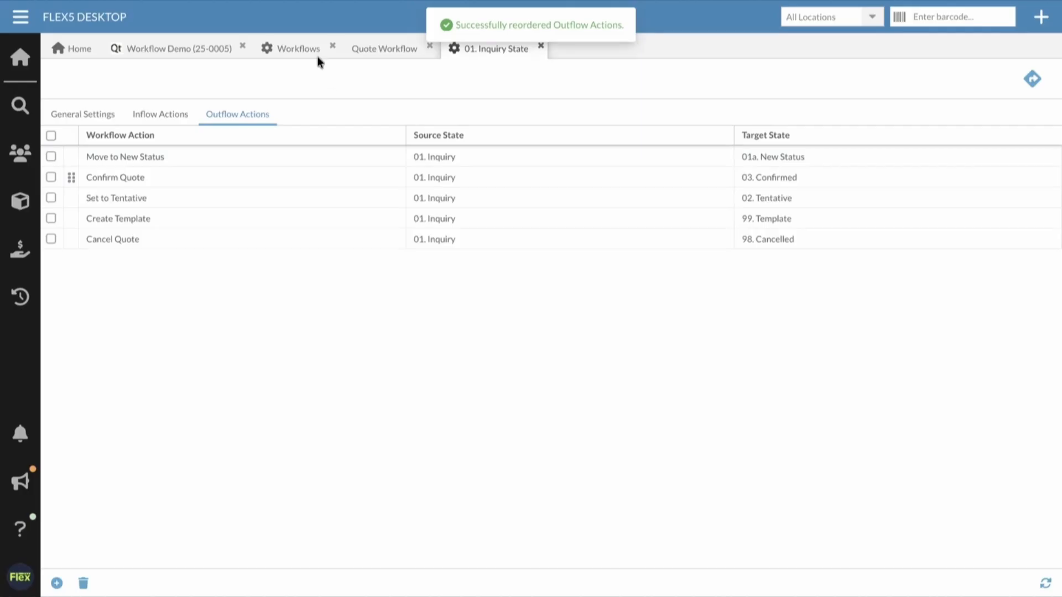
Step: Reload the Workflow Demo quote and perform its "Move to New Status" workflow action
right_click(180, 51)
click(239, 159)
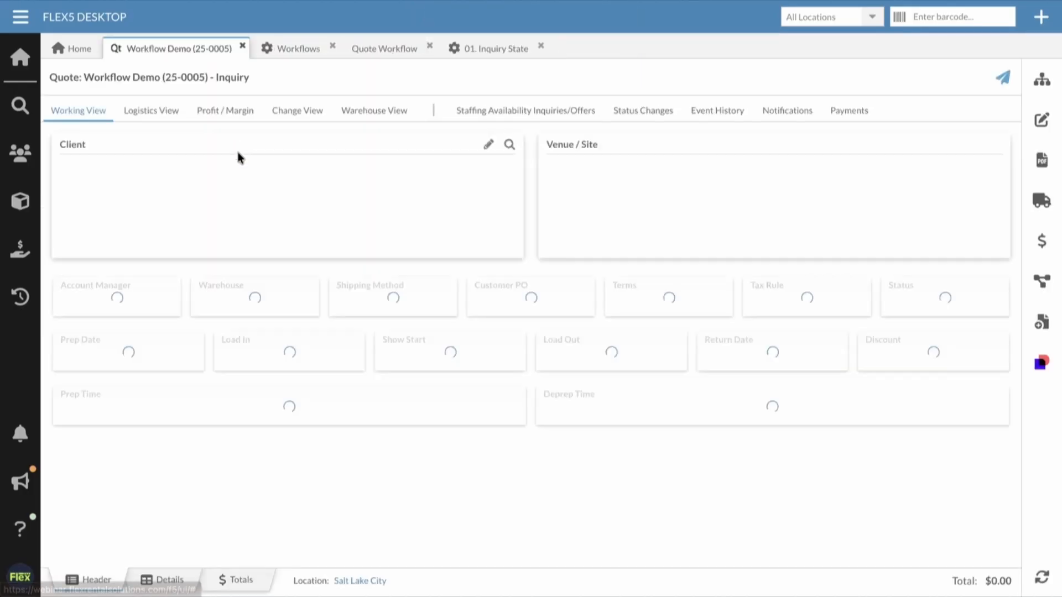
click(1040, 278)
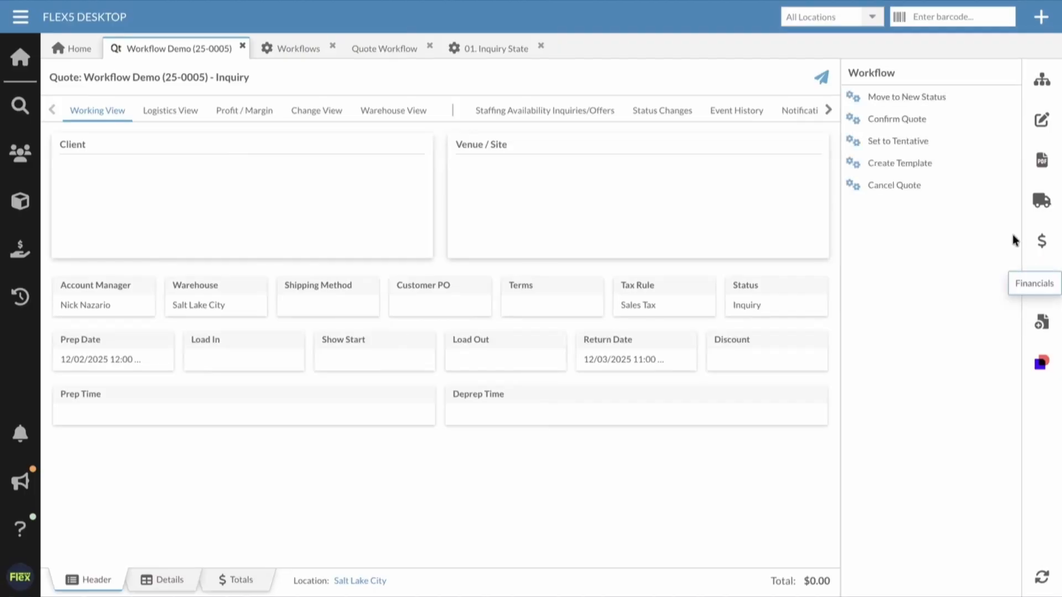
click(916, 103)
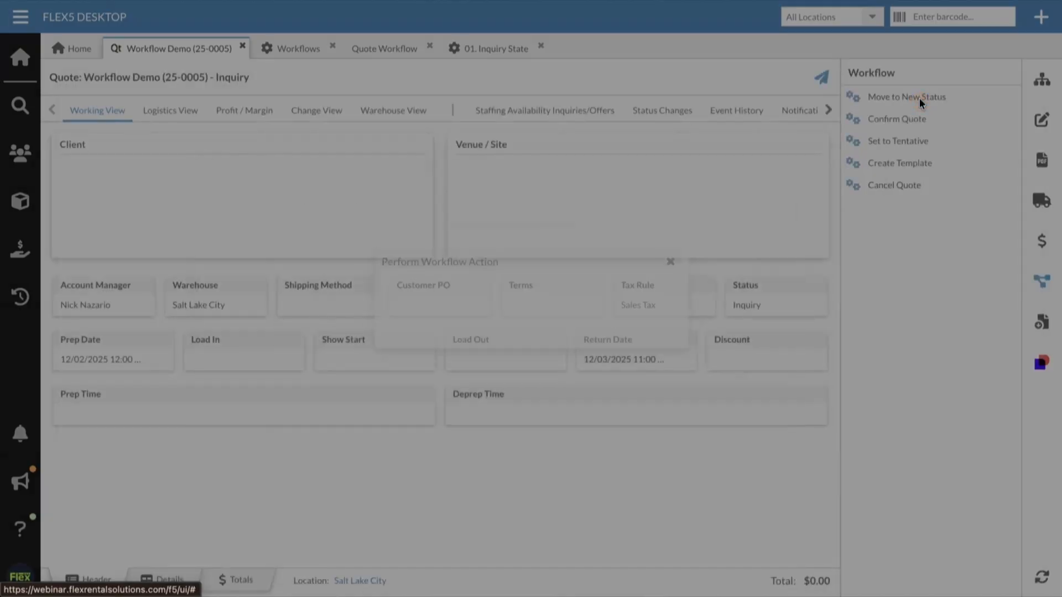
click(501, 334)
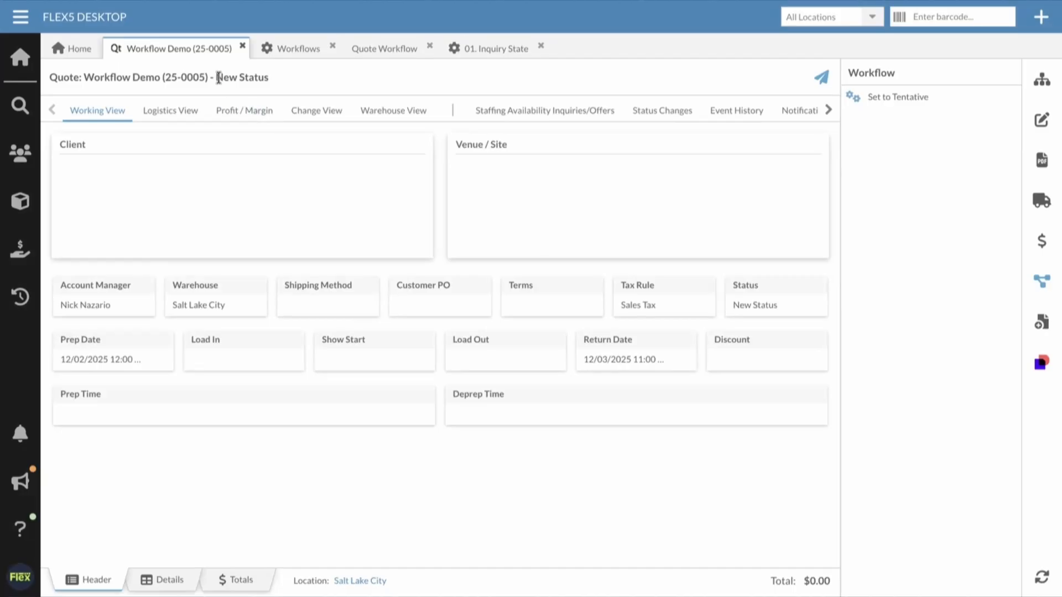
Step: Check the quote's status in its title and perform the "Set to Tentative" workflow action on it
drag(218, 77, 273, 77)
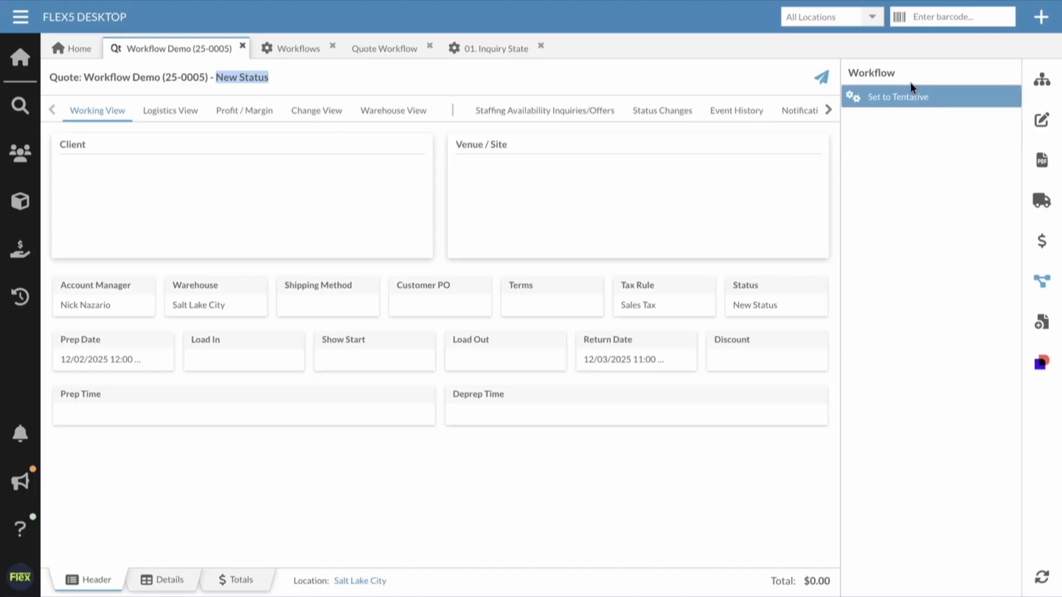
click(882, 98)
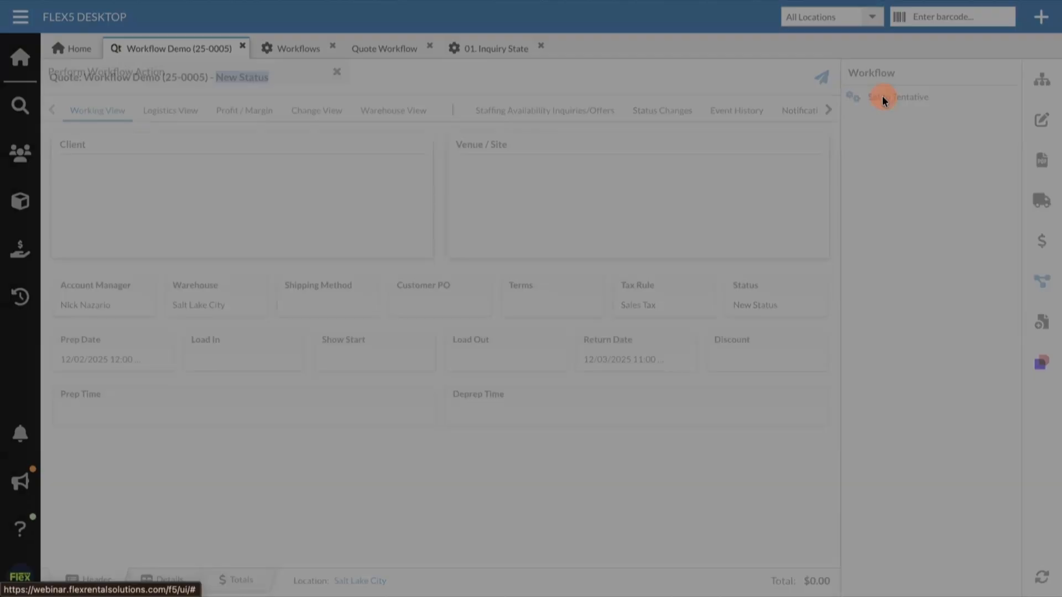
click(501, 330)
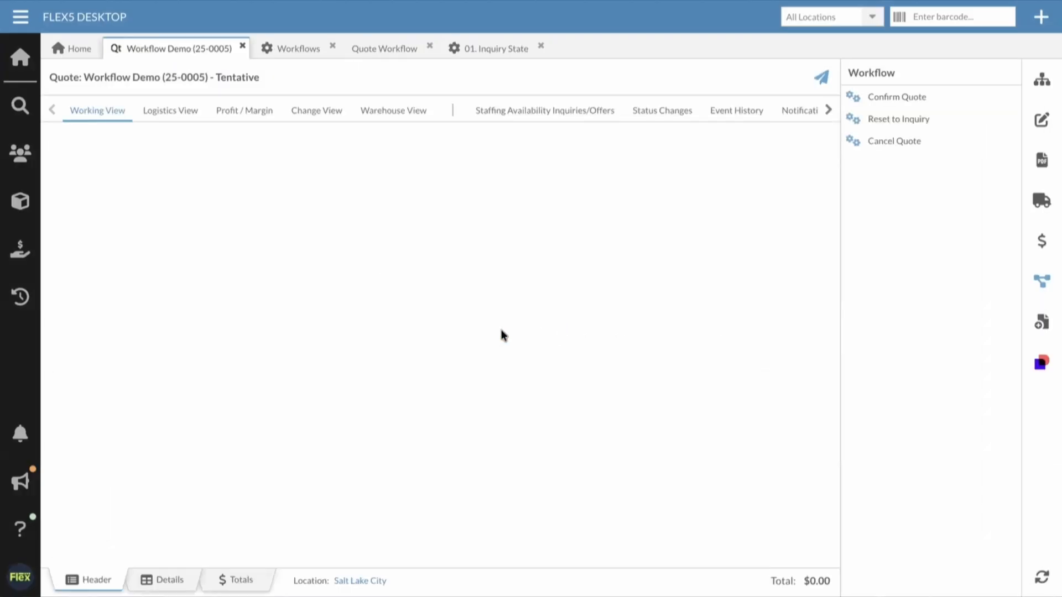